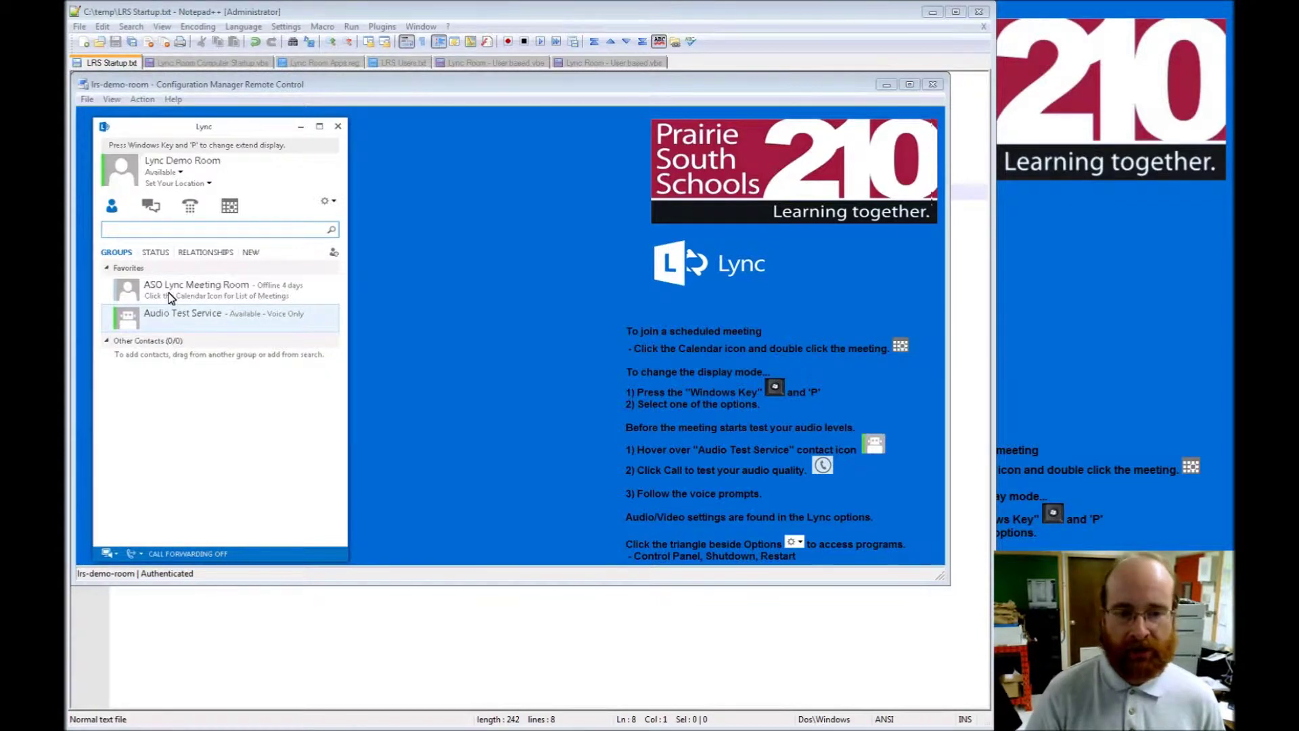
Step: Call the Audio Test Service contact from the Lync favorites to test the audio quality
{"action": "double_click", "coordinate": [183, 327]}
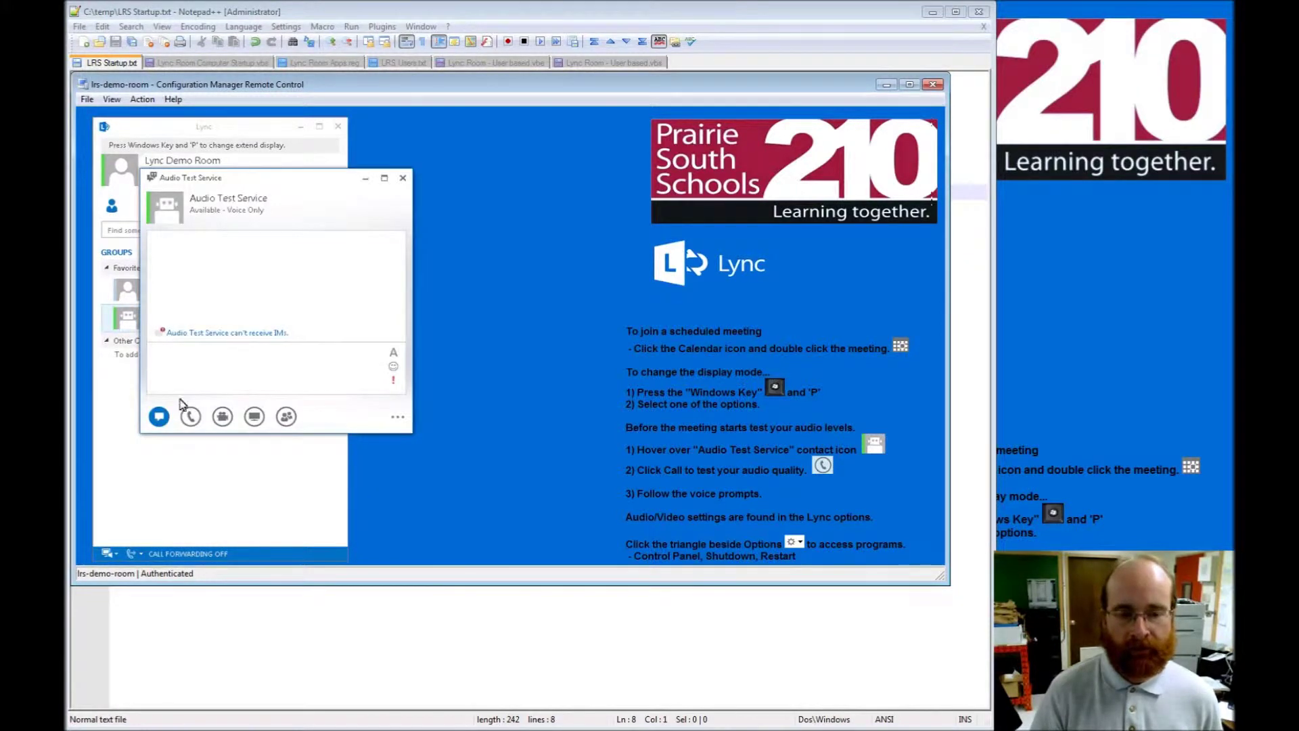
{"action": "left_click", "coordinate": [191, 416]}
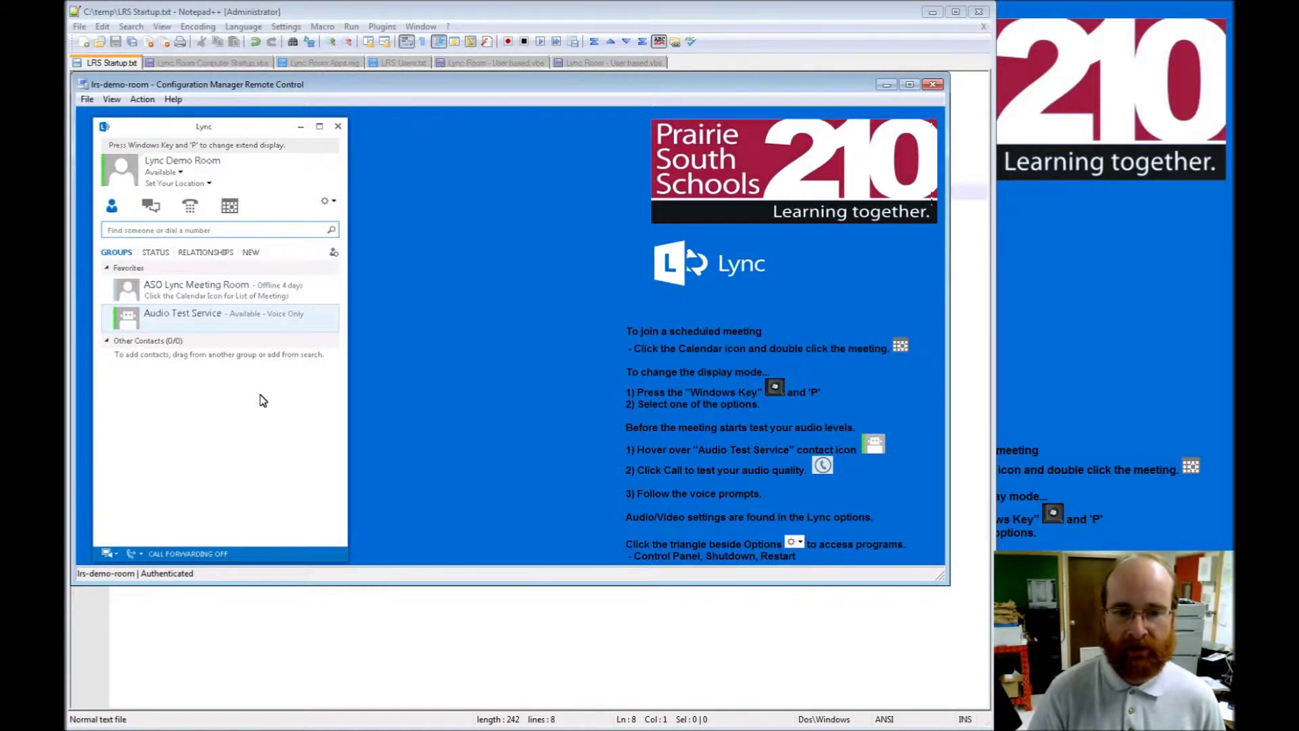
Step: Show the menu bar in the Lync main window
{"action": "left_click", "coordinate": [333, 202]}
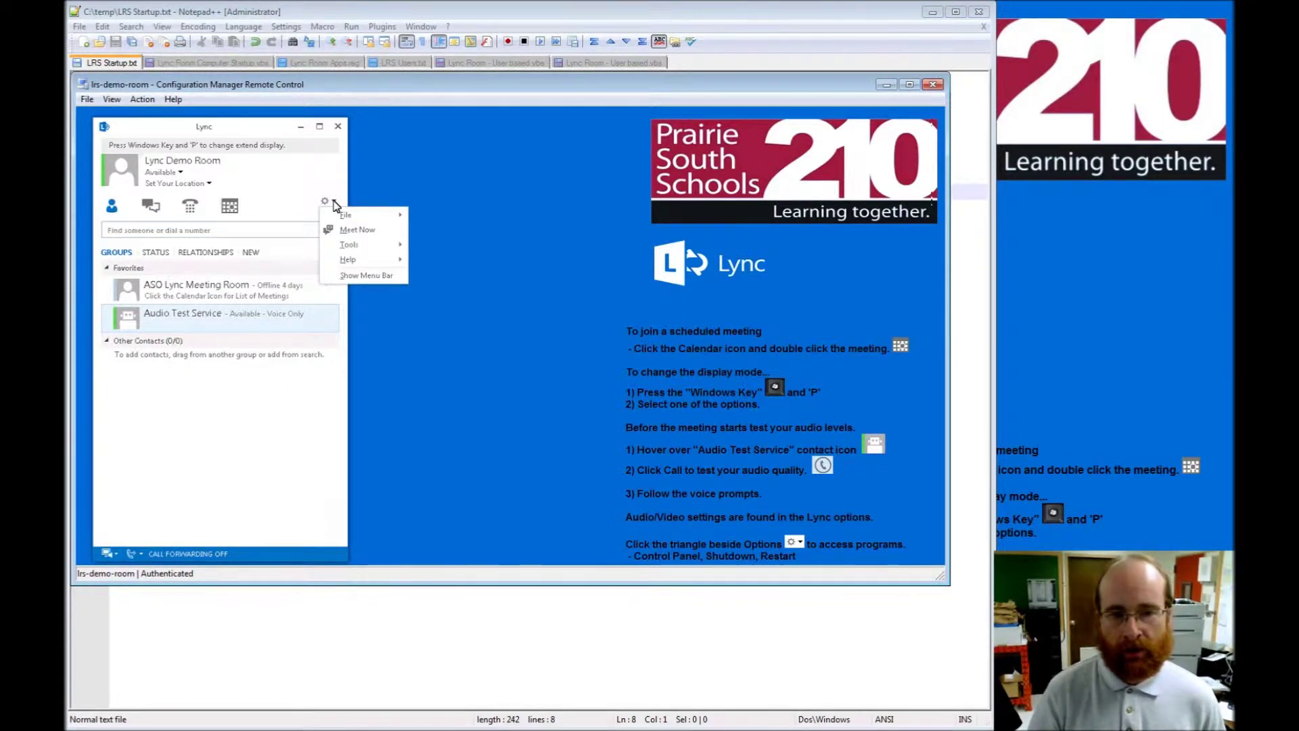
{"action": "mouse_move", "coordinate": [354, 252]}
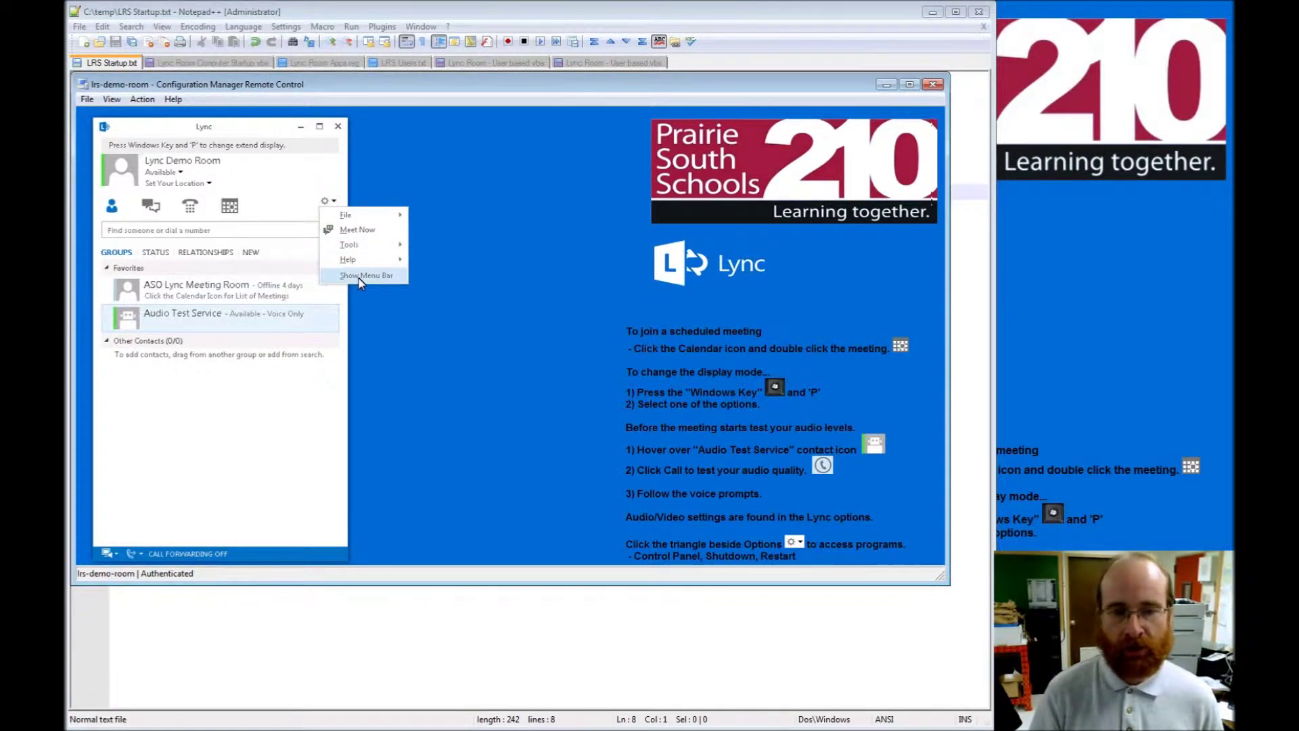
{"action": "left_click", "coordinate": [359, 277]}
Step: Launch Control Panel from the programs listed in Lync's tools and minimise its window
{"action": "left_click", "coordinate": [169, 144]}
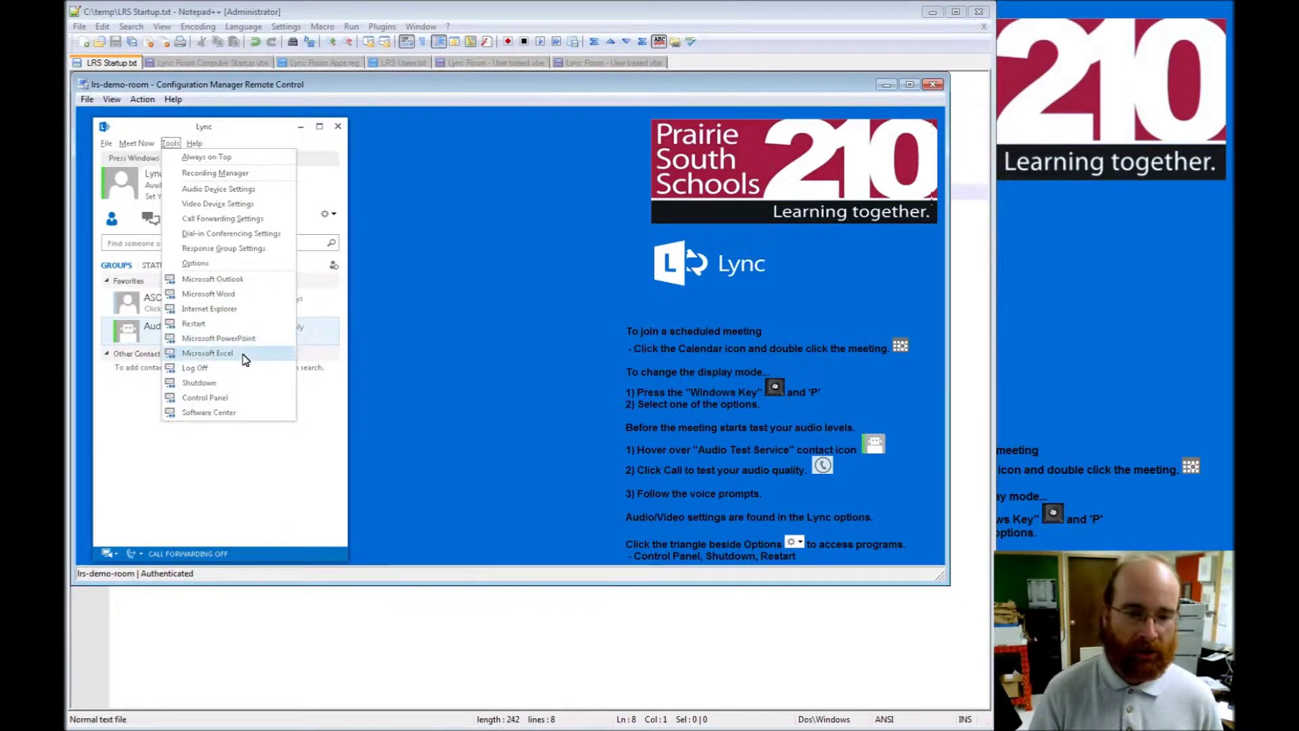
{"action": "left_click", "coordinate": [213, 400]}
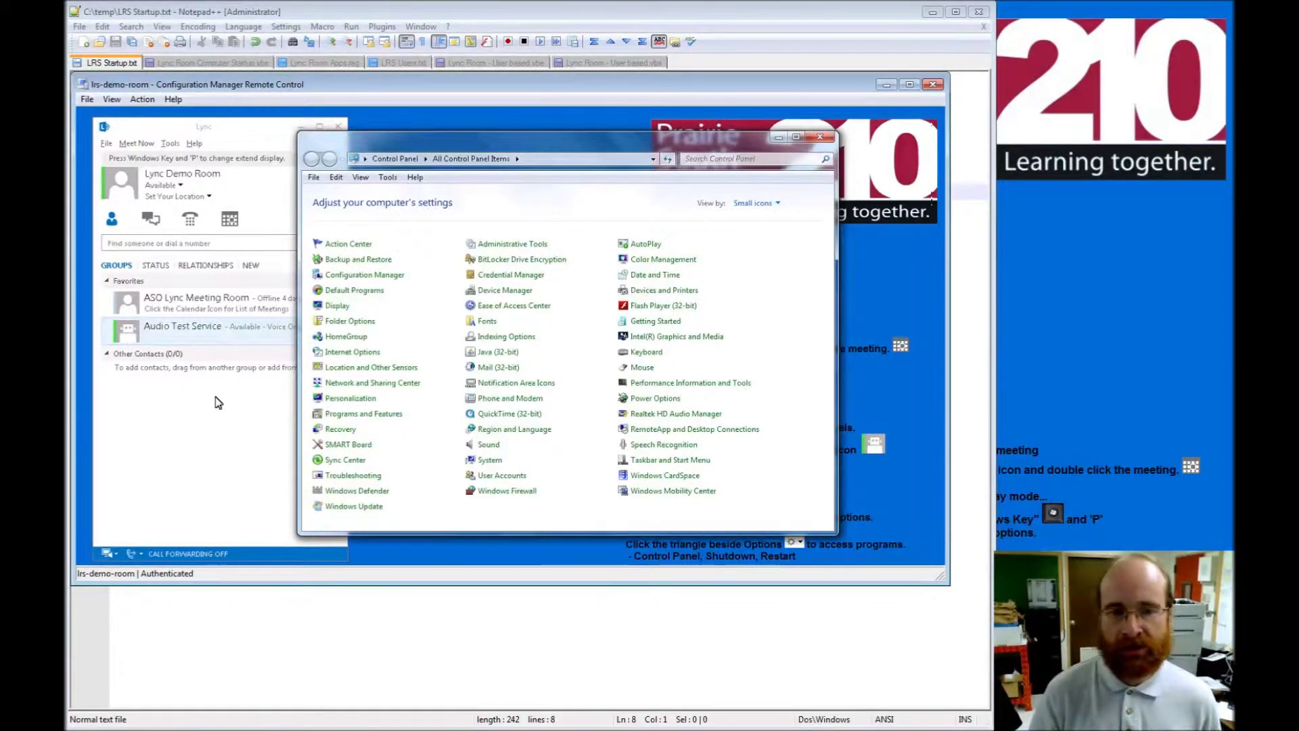
{"action": "left_click", "coordinate": [778, 139]}
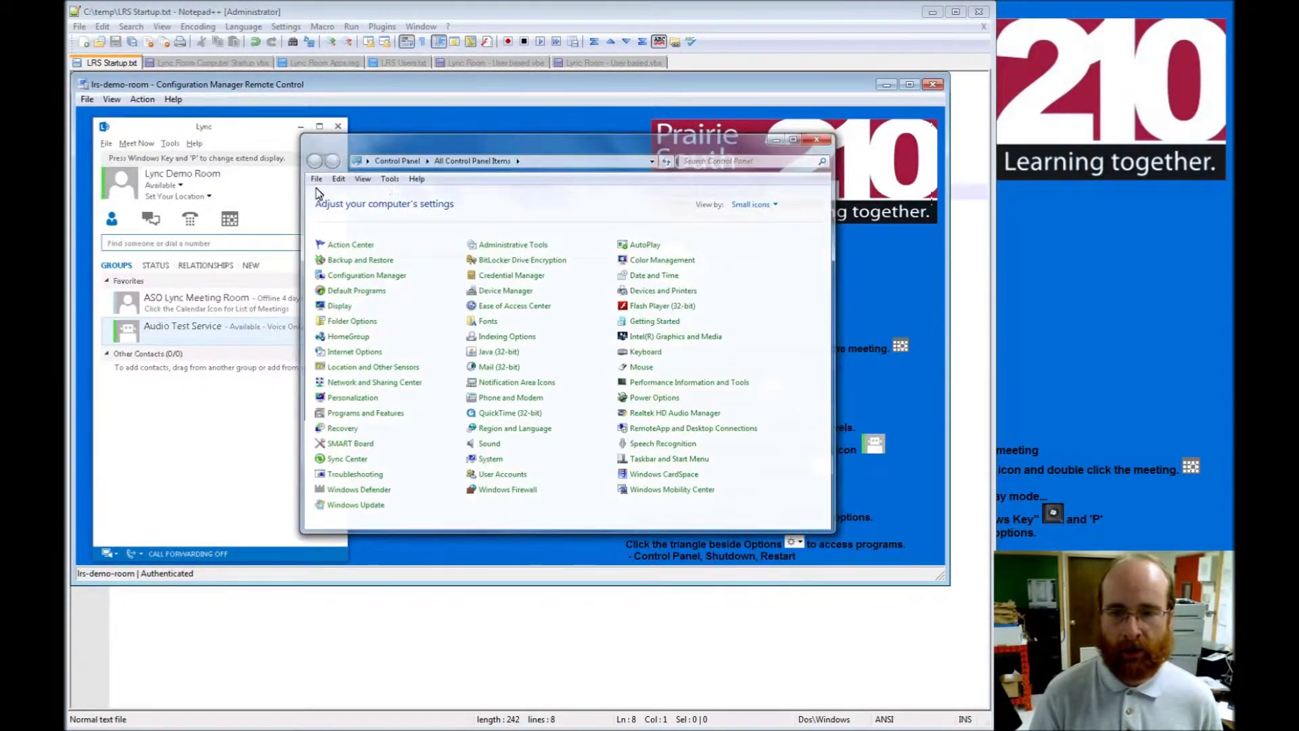
Step: Launch Microsoft Word from the programs in Lync's options and close it from its start screen
{"action": "left_click", "coordinate": [339, 215]}
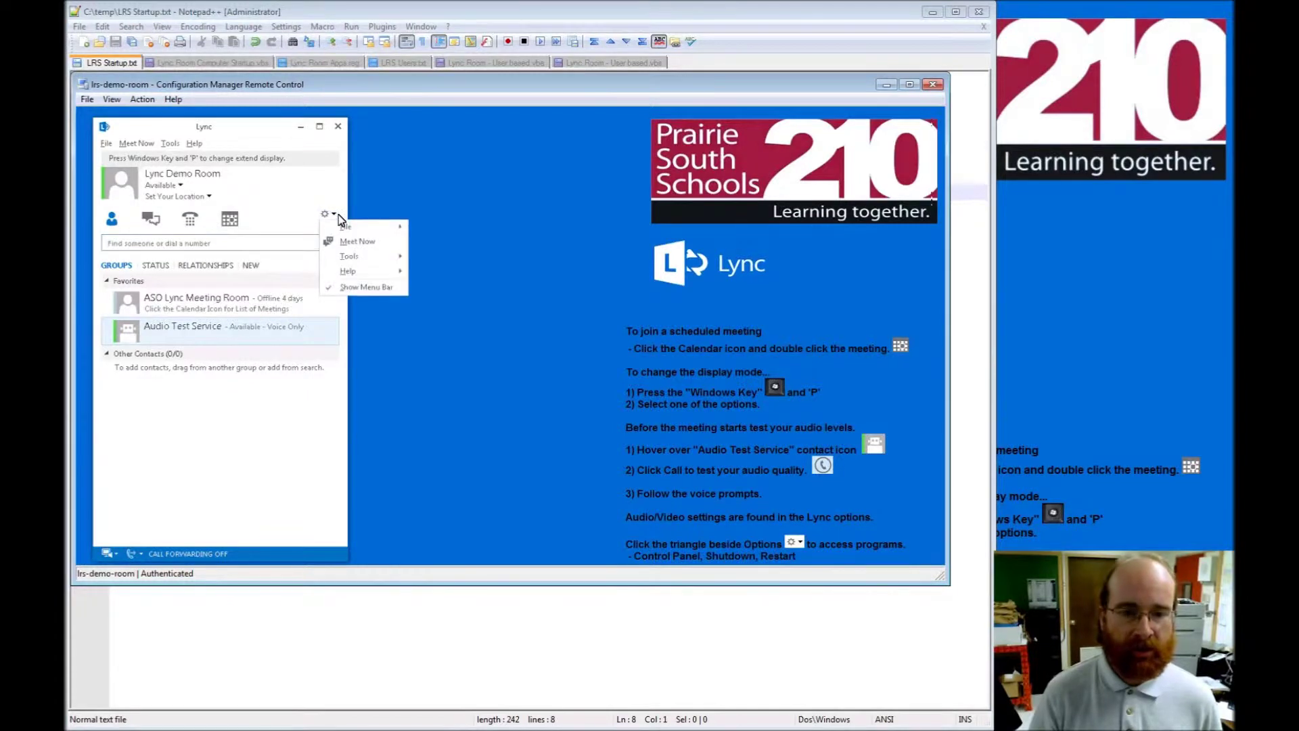
{"action": "mouse_move", "coordinate": [350, 260]}
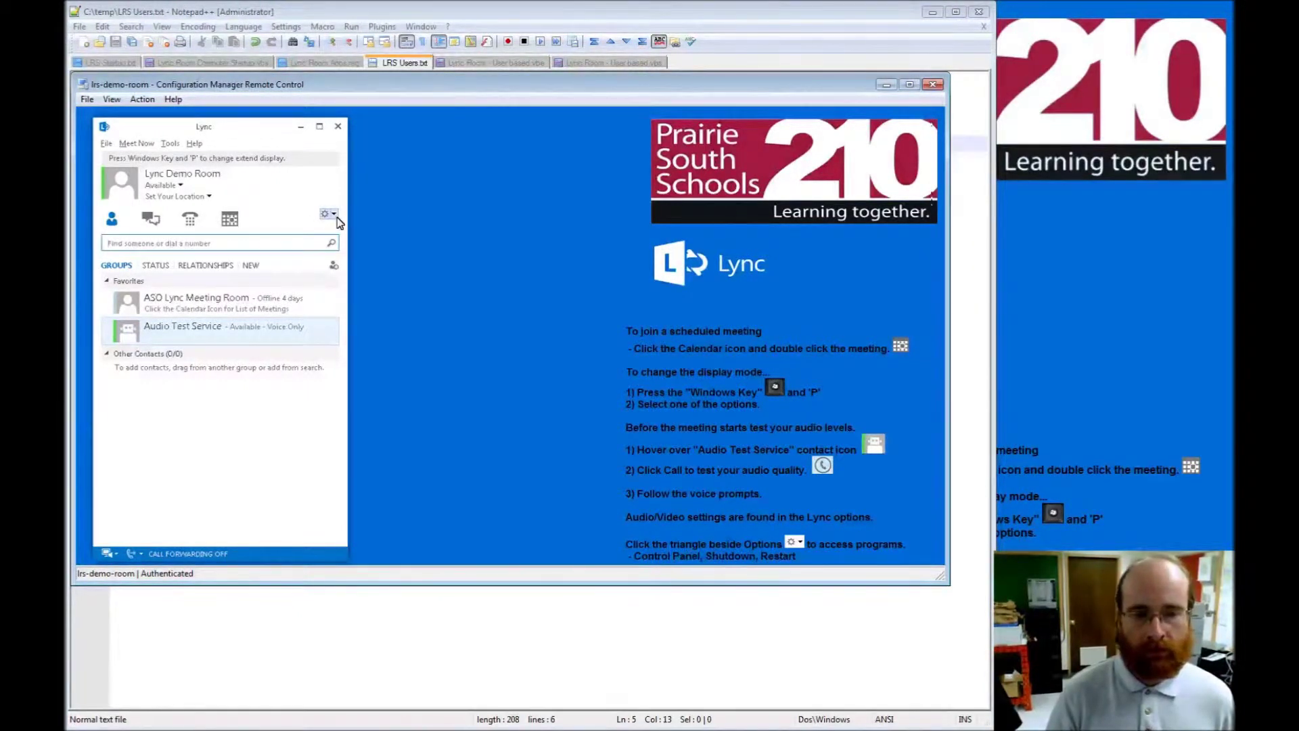
{"action": "left_click", "coordinate": [337, 218]}
{"action": "mouse_move", "coordinate": [365, 262]}
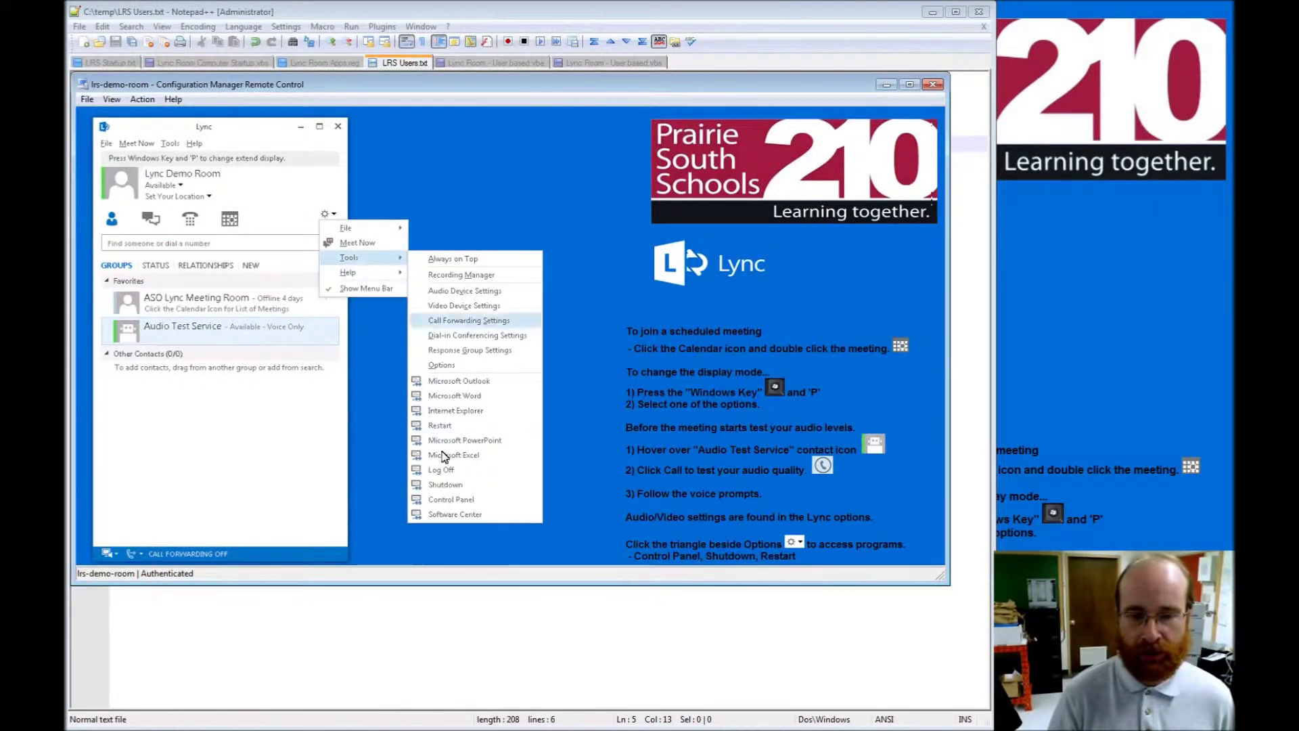
{"action": "left_click", "coordinate": [484, 405]}
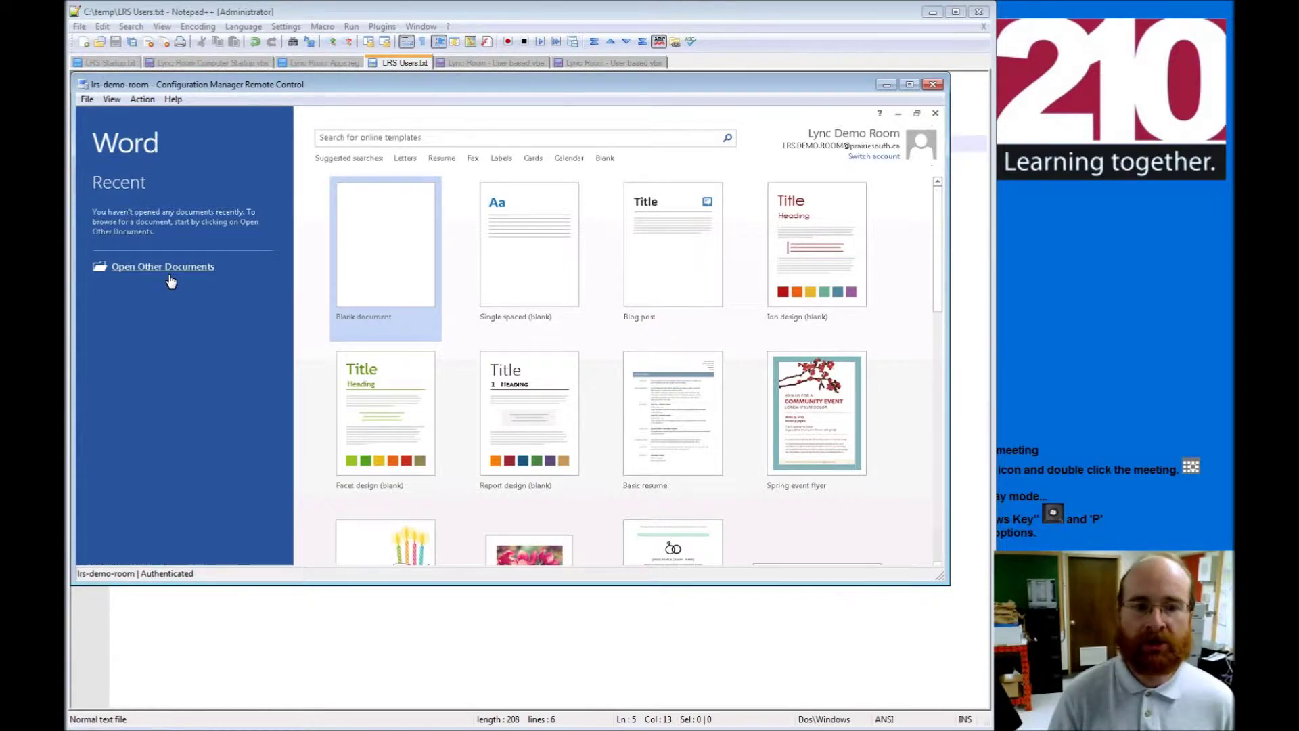
{"action": "left_click", "coordinate": [935, 115]}
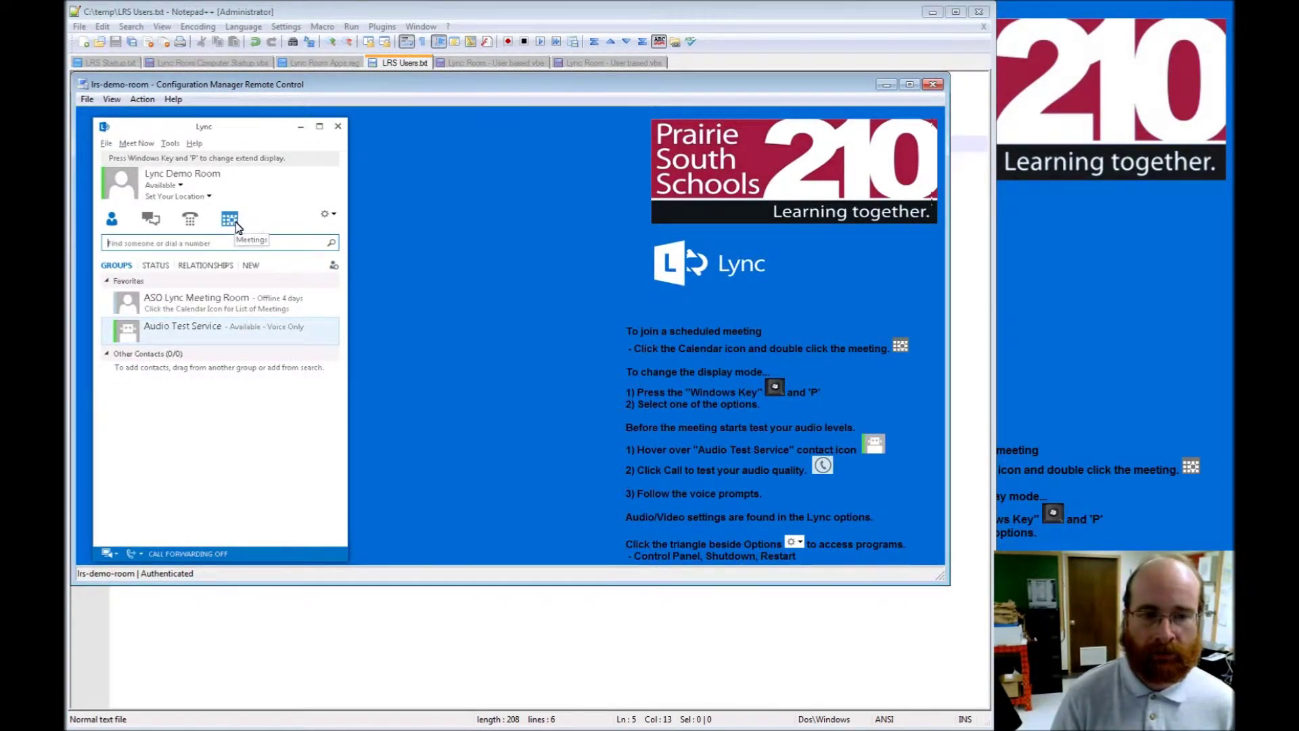
Step: Review Lync's program list, and in Notepad++ examine the Microsoft Word entry's GUID, path and ExtensibleMenu value in Lync Room Apps.reg
{"action": "left_click", "coordinate": [334, 214]}
{"action": "mouse_move", "coordinate": [371, 263]}
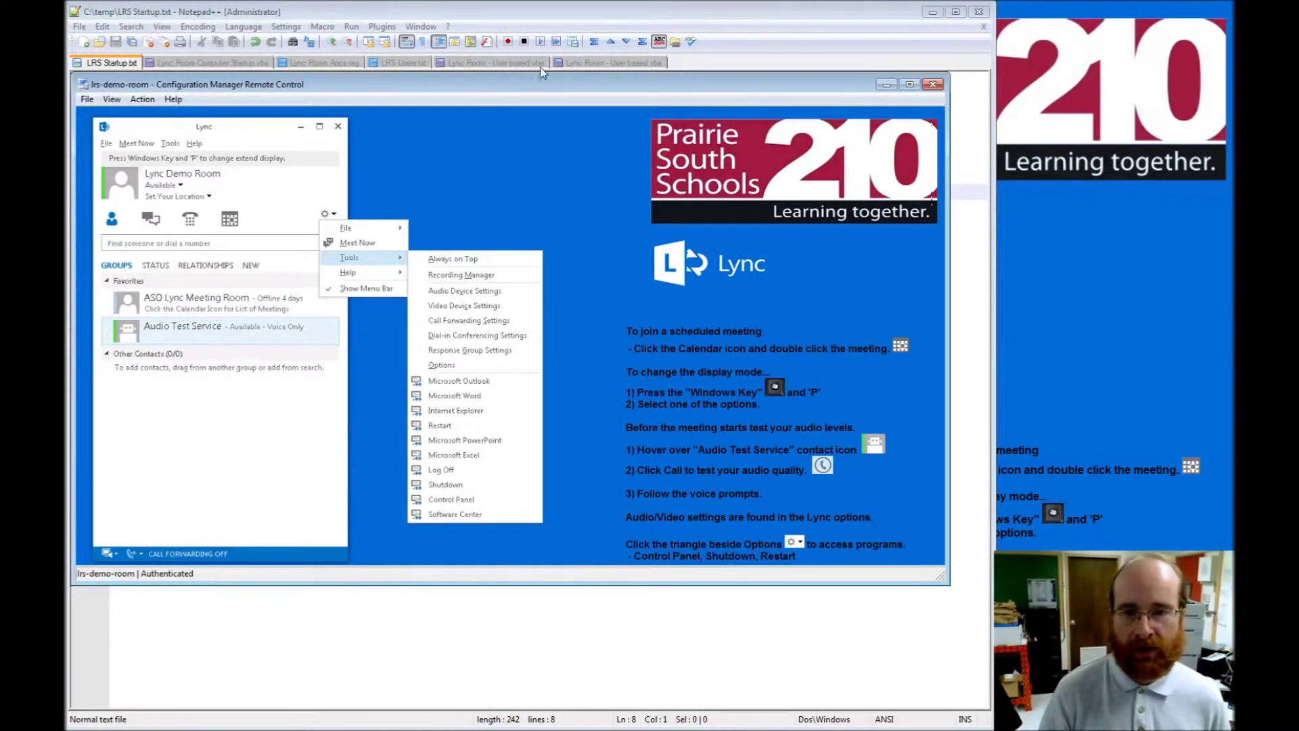
{"action": "left_click", "coordinate": [336, 64]}
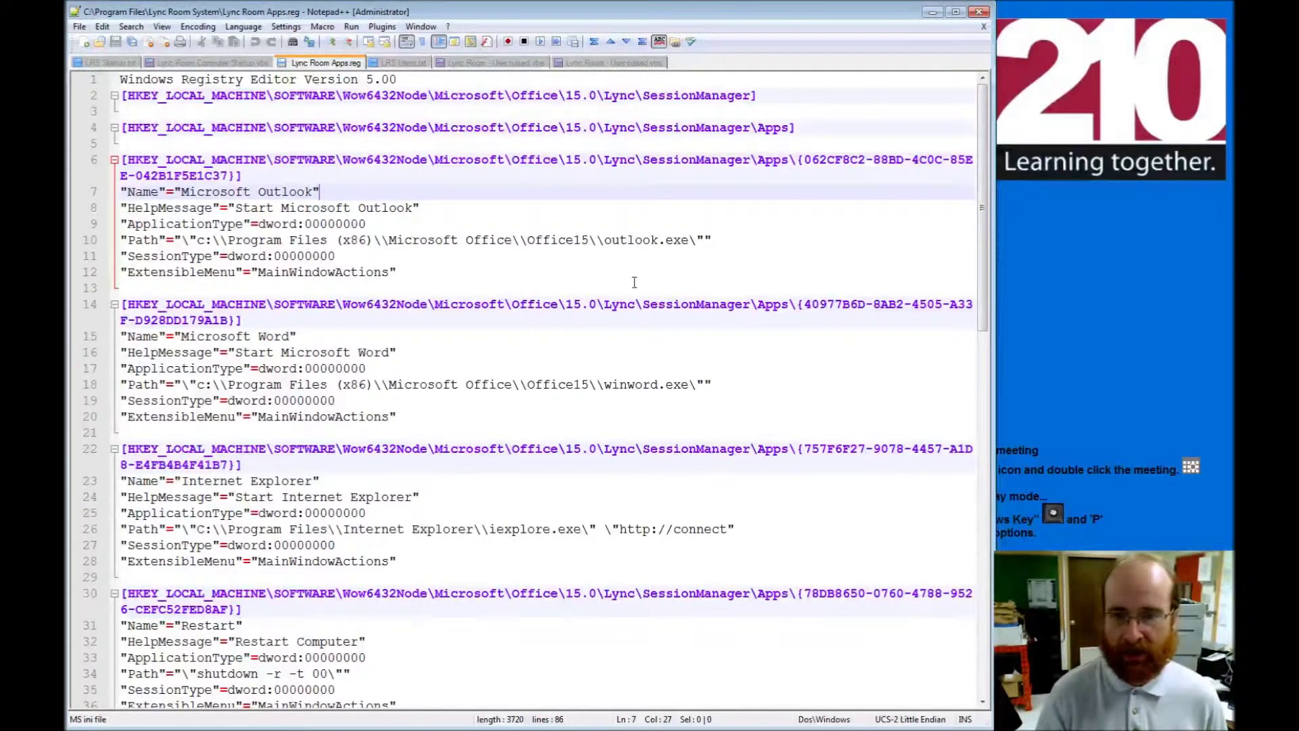
{"action": "left_click_drag", "start_coordinate": [828, 305], "coordinate": [972, 306]}
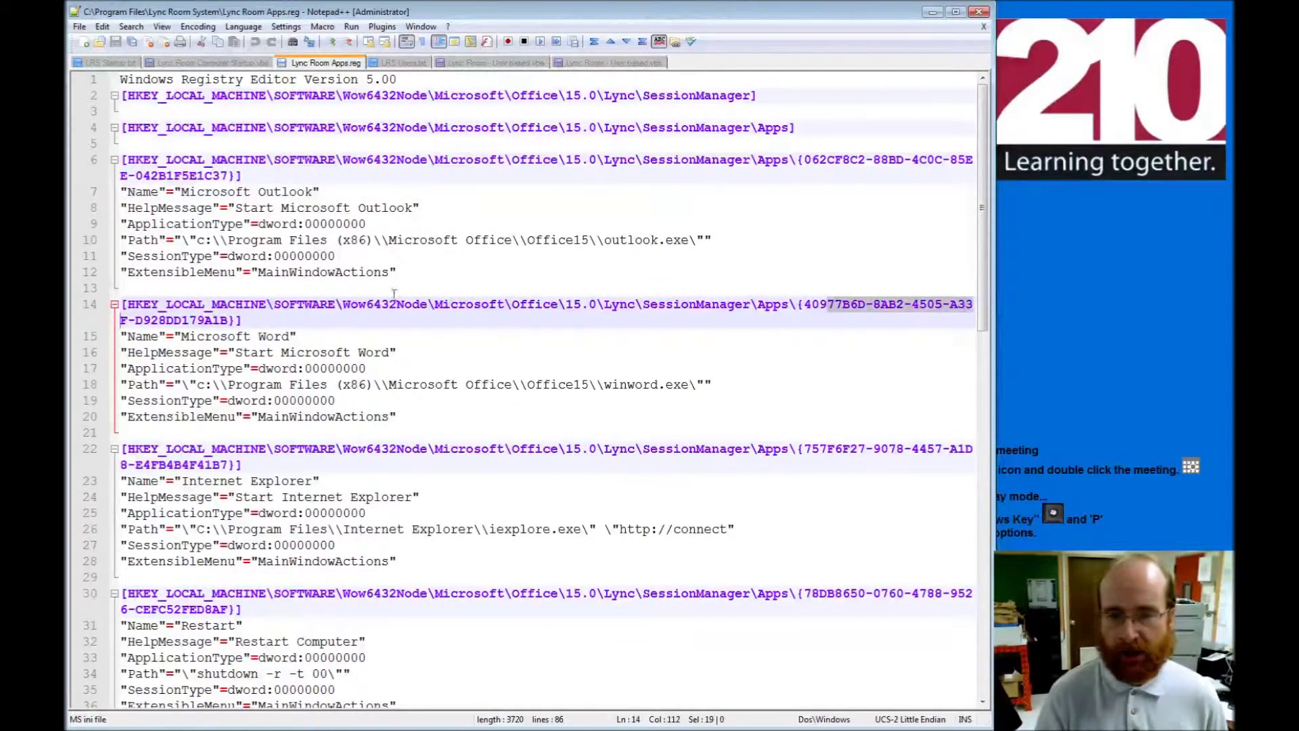
{"action": "left_click_drag", "start_coordinate": [143, 320], "coordinate": [229, 320]}
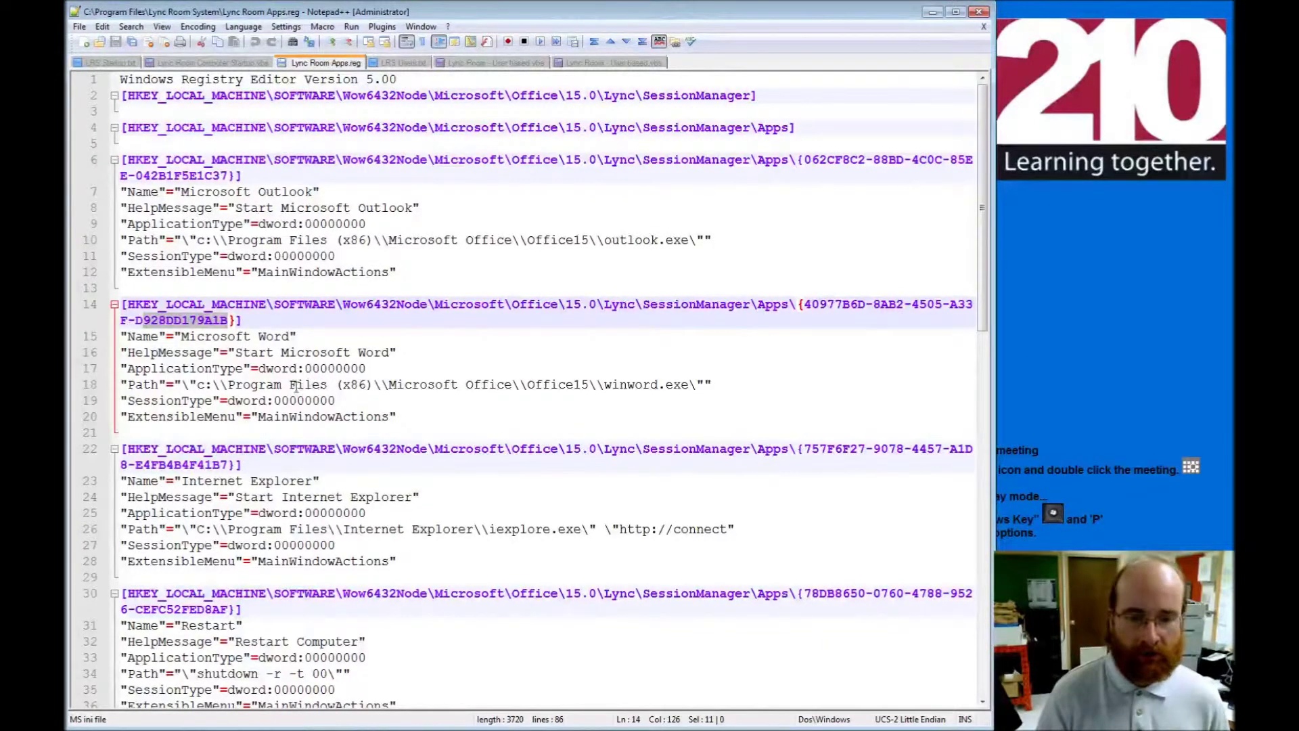
{"action": "left_click_drag", "start_coordinate": [296, 386], "coordinate": [723, 391]}
{"action": "left_click", "coordinate": [401, 418]}
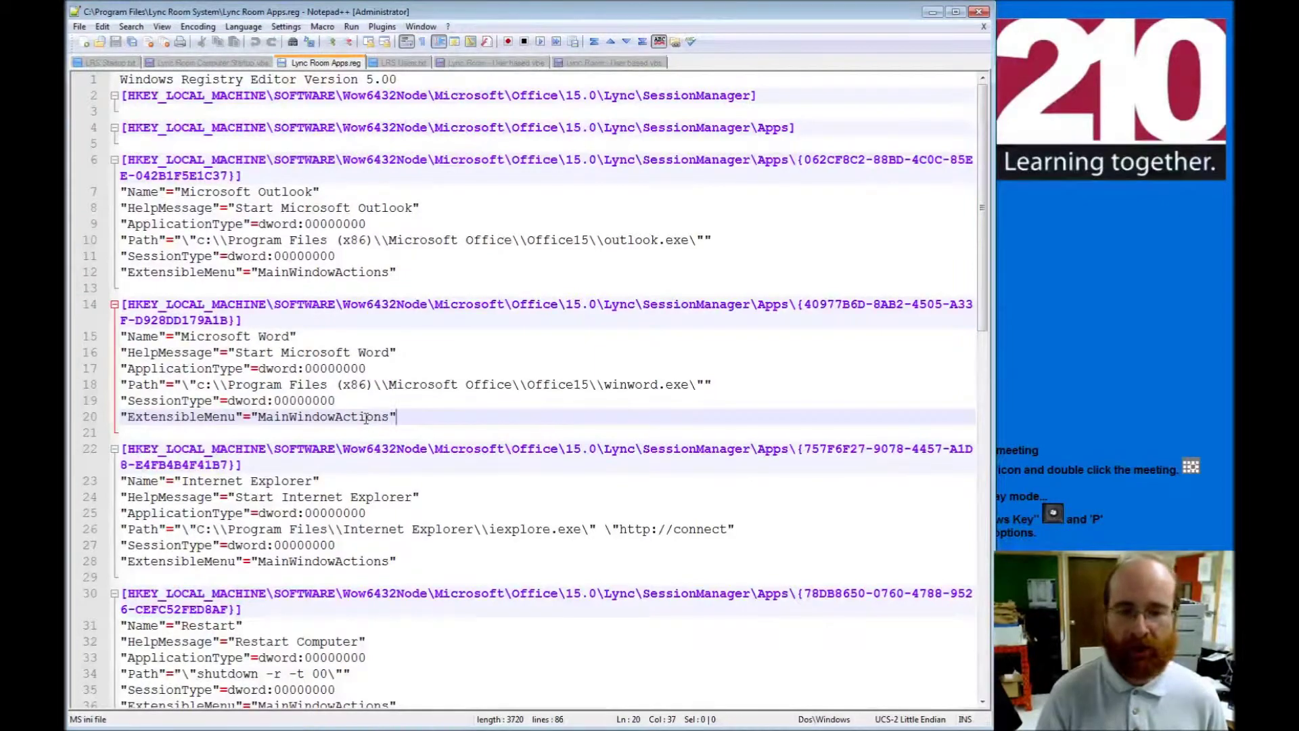
Step: Read through the remaining app entries in Lync Room Apps.reg, from Internet Explorer to Software Center, and return to the file's beginning
{"action": "scroll", "coordinate": [383, 458], "scroll_direction": "down", "scroll_amount": 6}
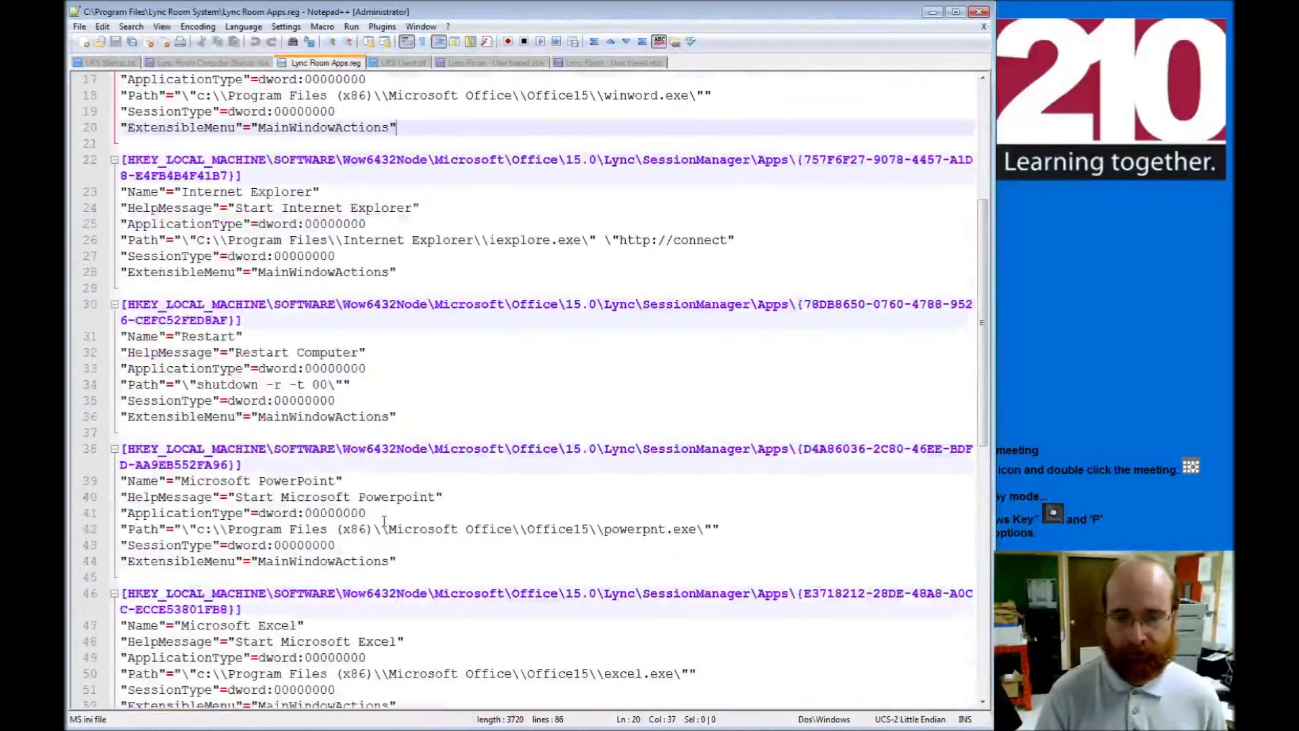
{"action": "scroll", "coordinate": [384, 520], "scroll_direction": "down", "scroll_amount": 4}
{"action": "scroll", "coordinate": [384, 521], "scroll_direction": "down", "scroll_amount": 3}
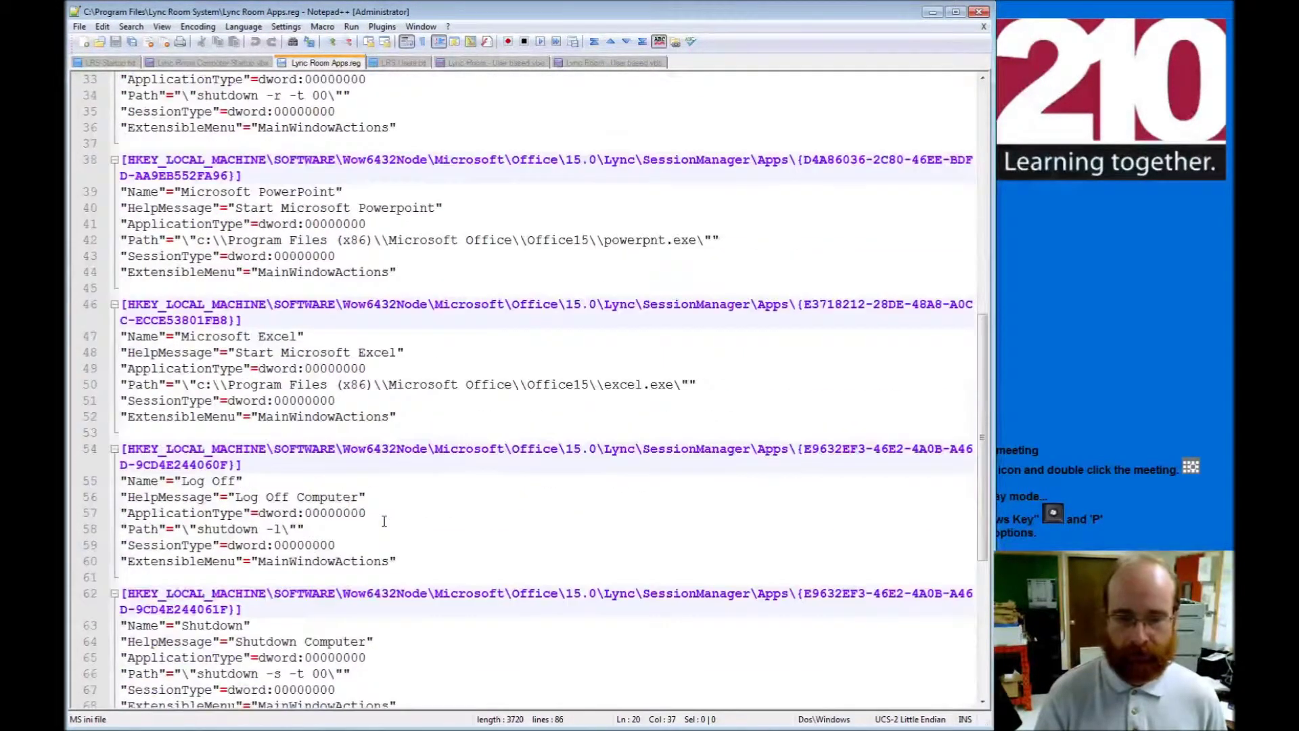
{"action": "scroll", "coordinate": [306, 496], "scroll_direction": "down", "scroll_amount": 2}
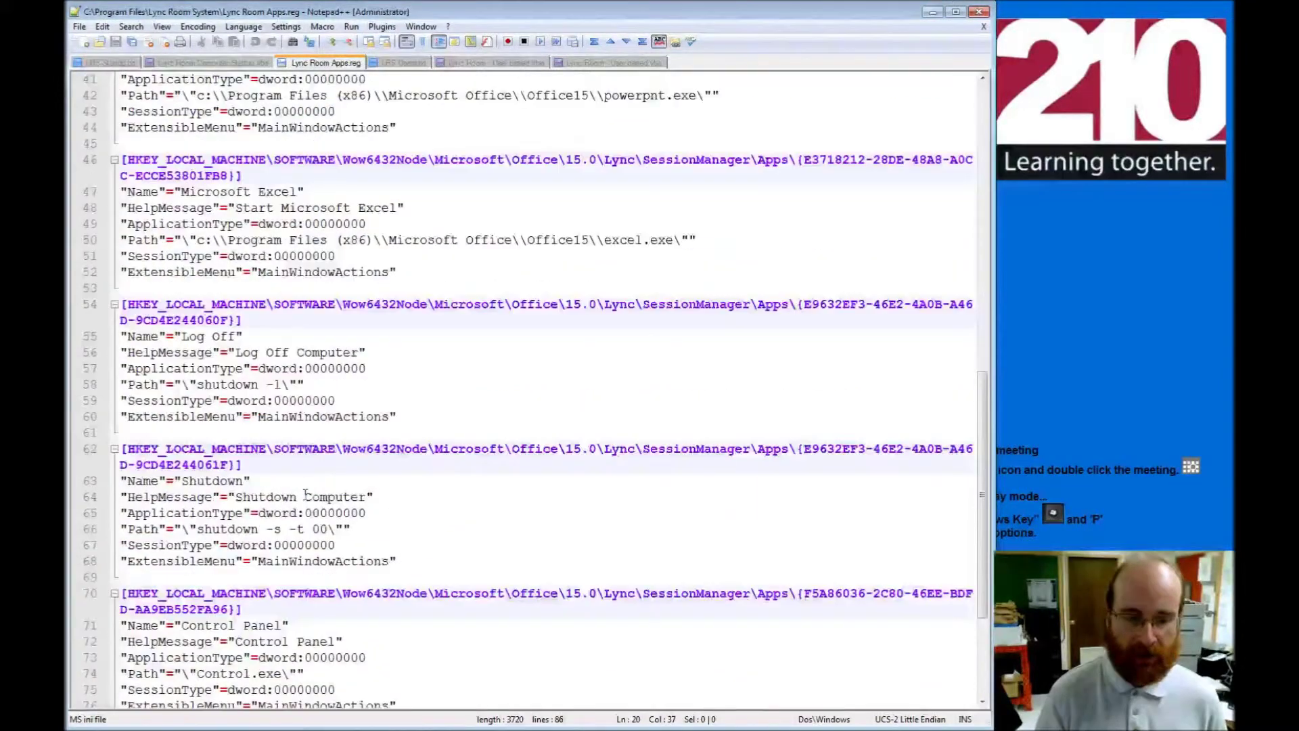
{"action": "scroll", "coordinate": [326, 531], "scroll_direction": "down", "scroll_amount": 3}
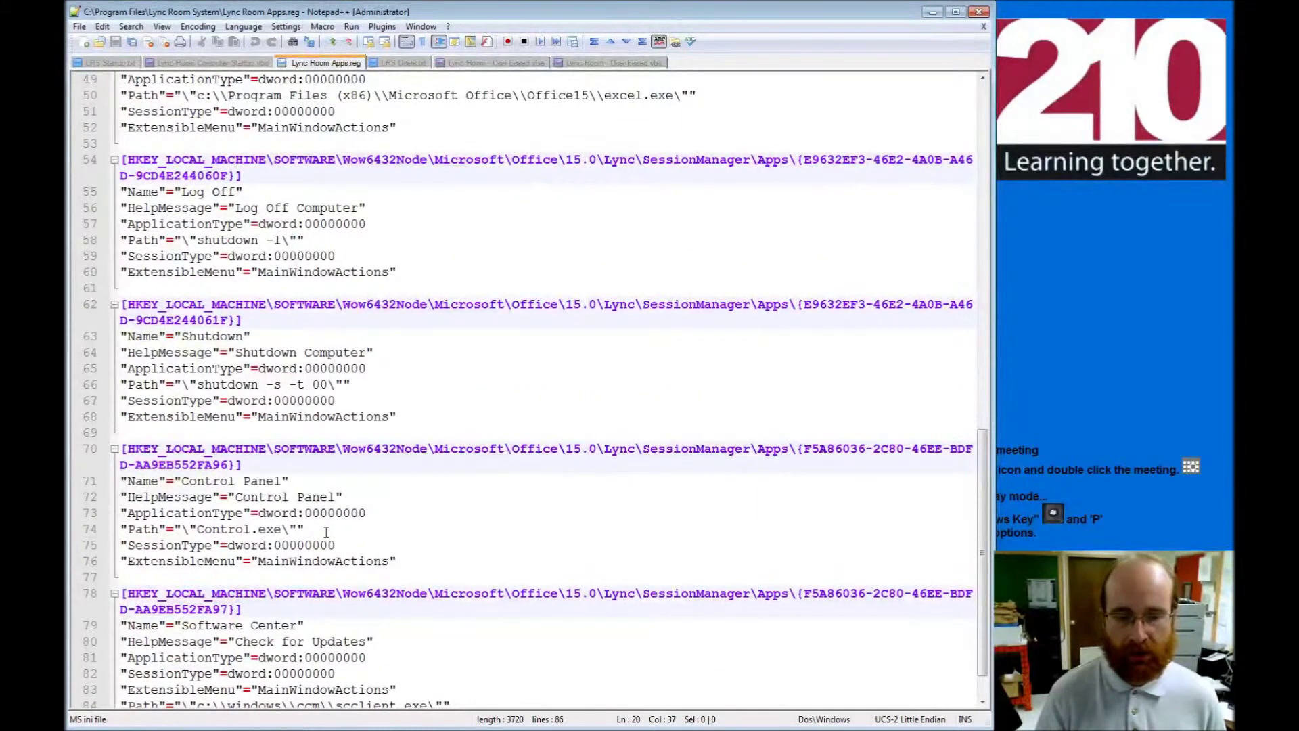
{"action": "scroll", "coordinate": [326, 532], "scroll_direction": "down", "scroll_amount": 1}
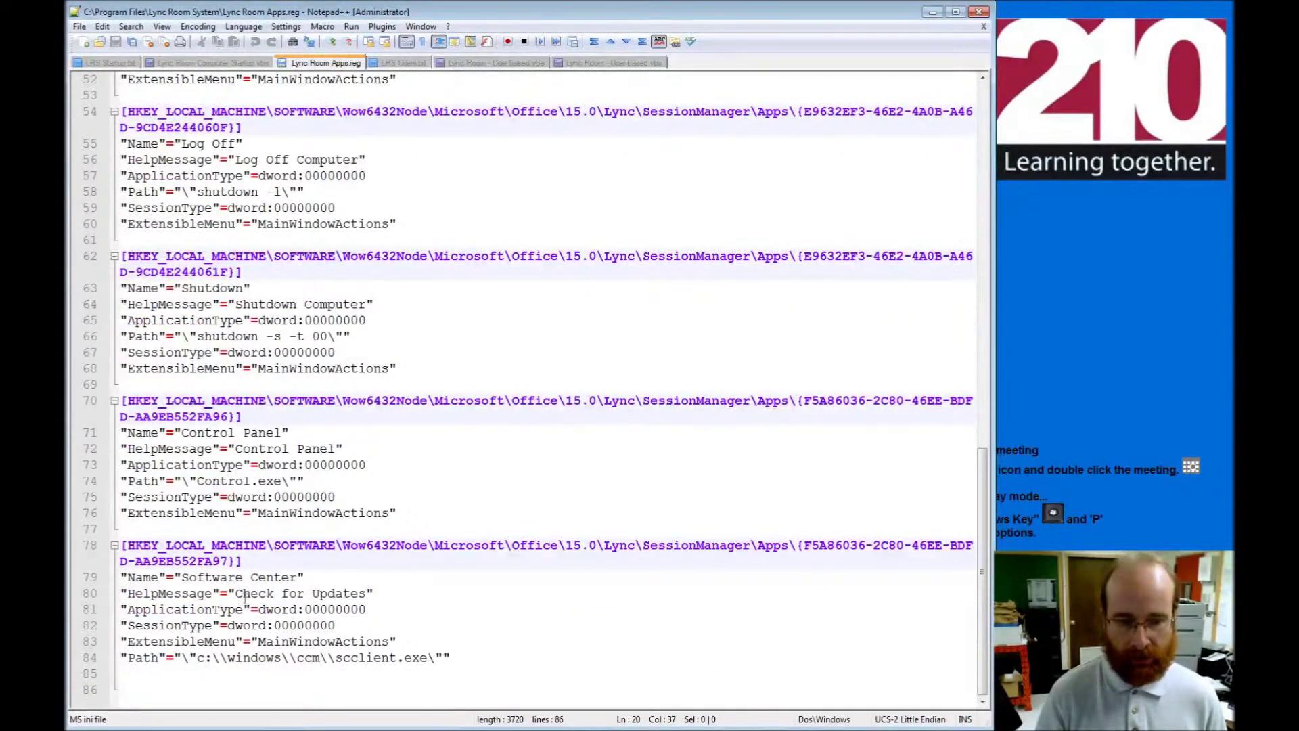
{"action": "scroll", "coordinate": [377, 634], "scroll_direction": "up", "scroll_amount": 12}
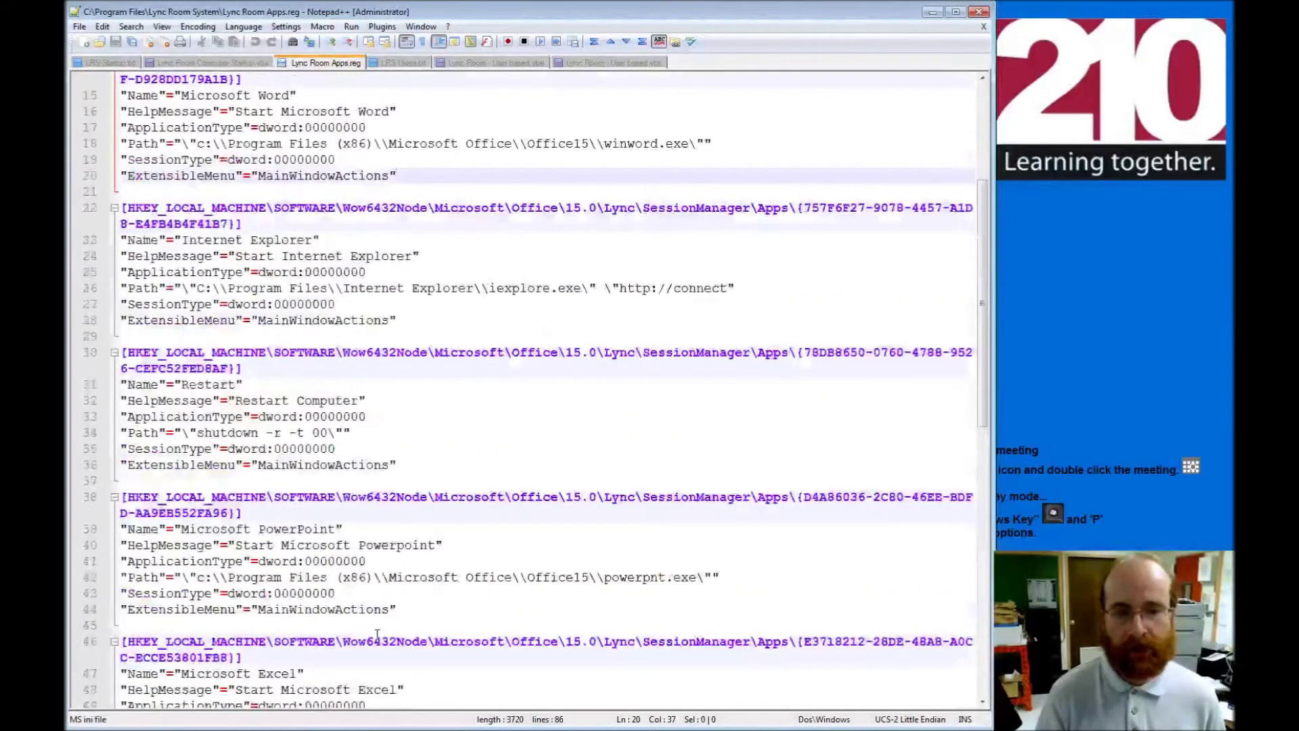
{"action": "scroll", "coordinate": [377, 634], "scroll_direction": "up", "scroll_amount": 5}
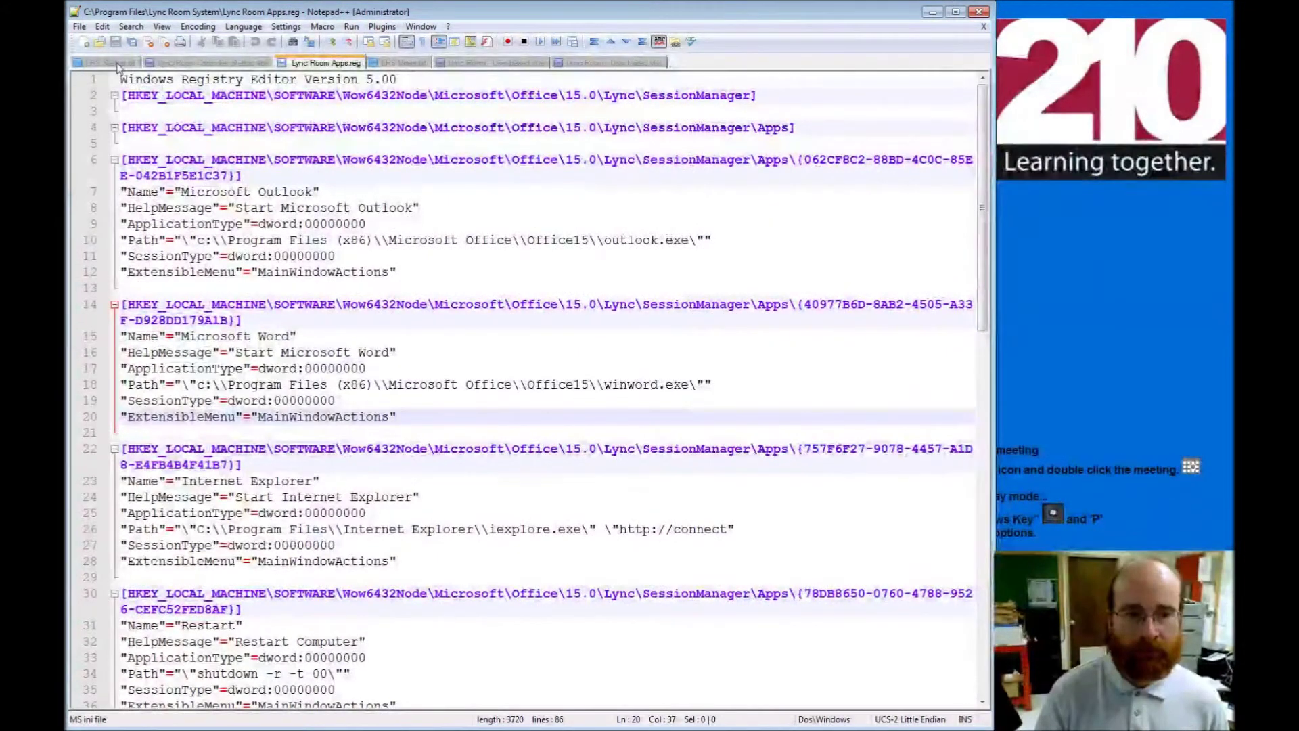
Step: Review the Winlogon Shell settings in LRS Startup.txt and the startup script in Lync Room Computer Startup.vbs
{"action": "left_click", "coordinate": [112, 62]}
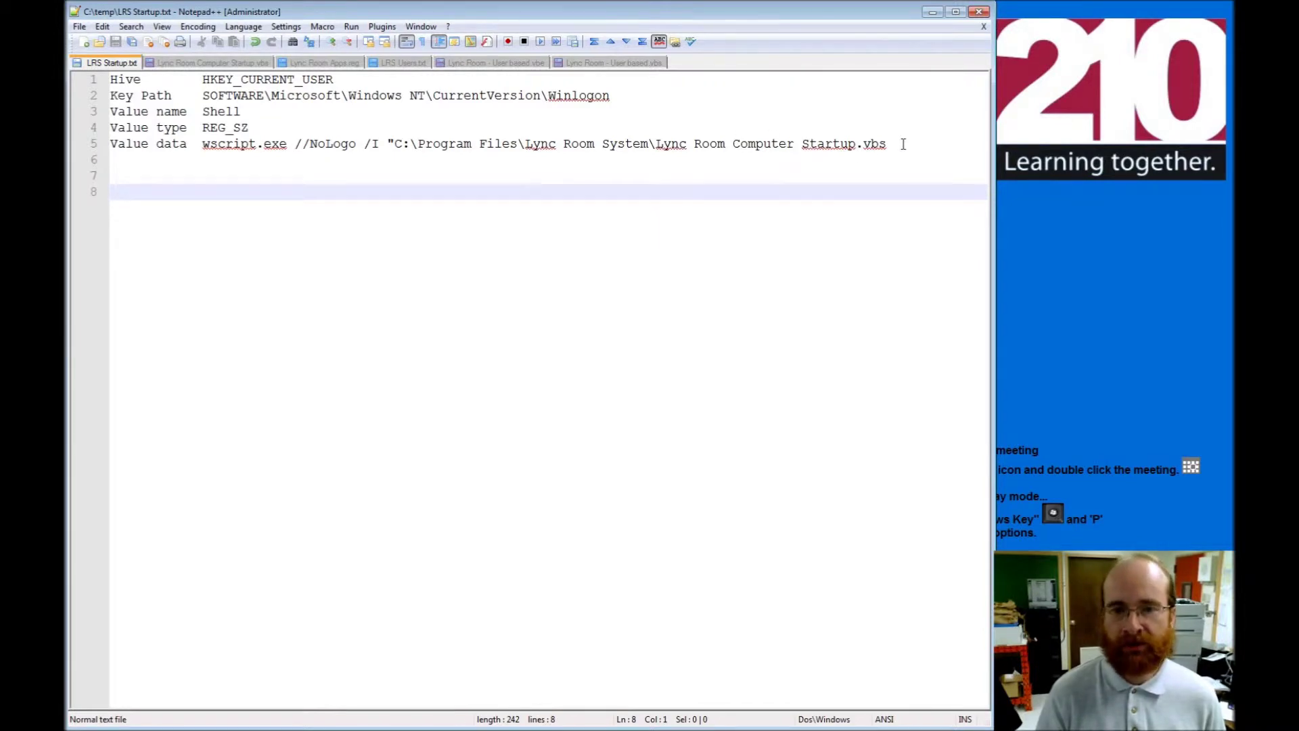
{"action": "key", "text": "ctrl+Tab"}
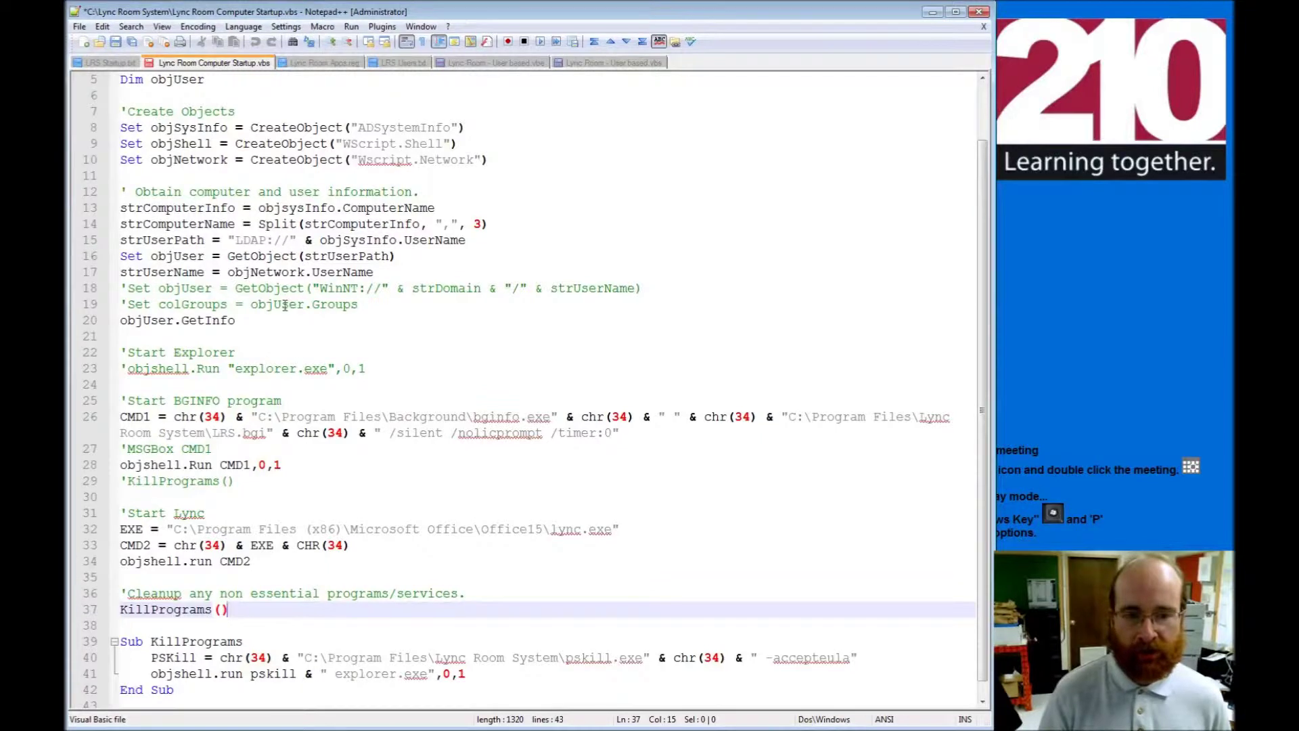
{"action": "scroll", "coordinate": [253, 392], "scroll_direction": "down", "scroll_amount": 1}
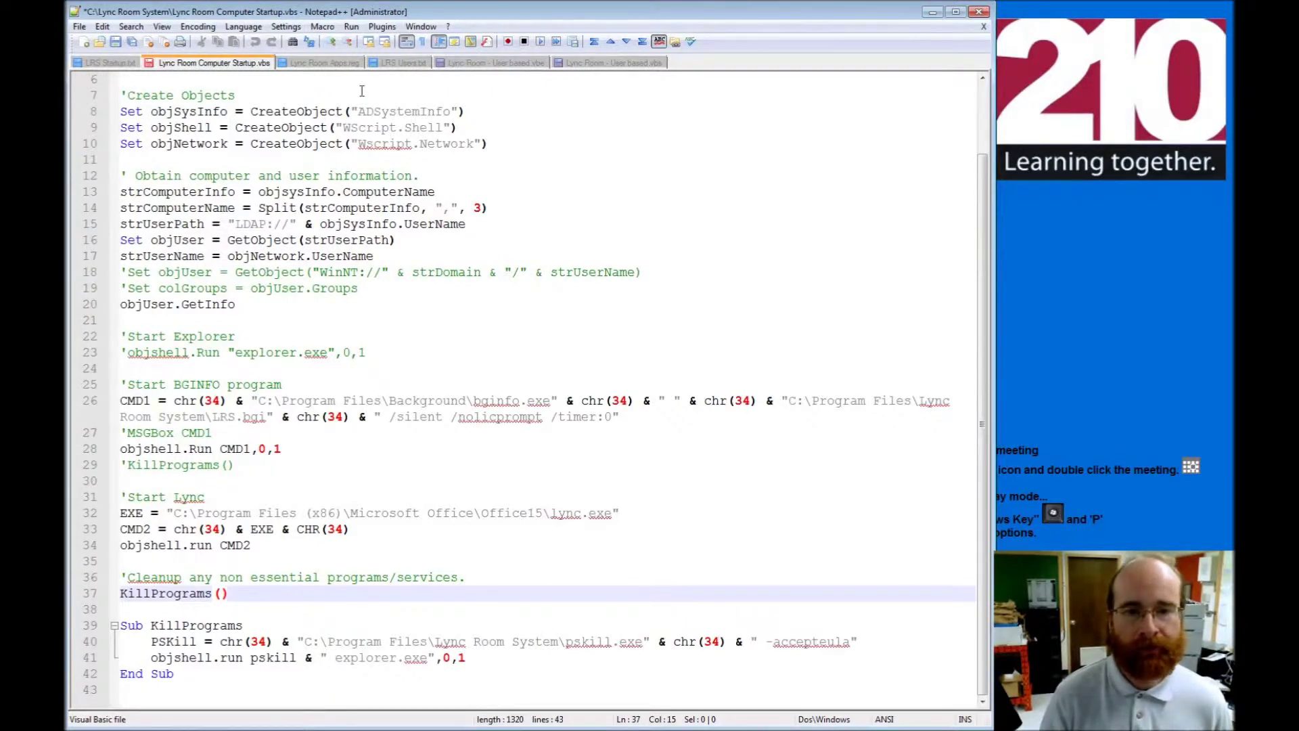
{"action": "scroll", "coordinate": [362, 91], "scroll_direction": "up", "scroll_amount": 1}
Step: Switch to BGInfo with LRS.bgi and inspect the wallpaper background and screen position settings, cancelling both dialogs
{"action": "key", "text": "alt+Tab"}
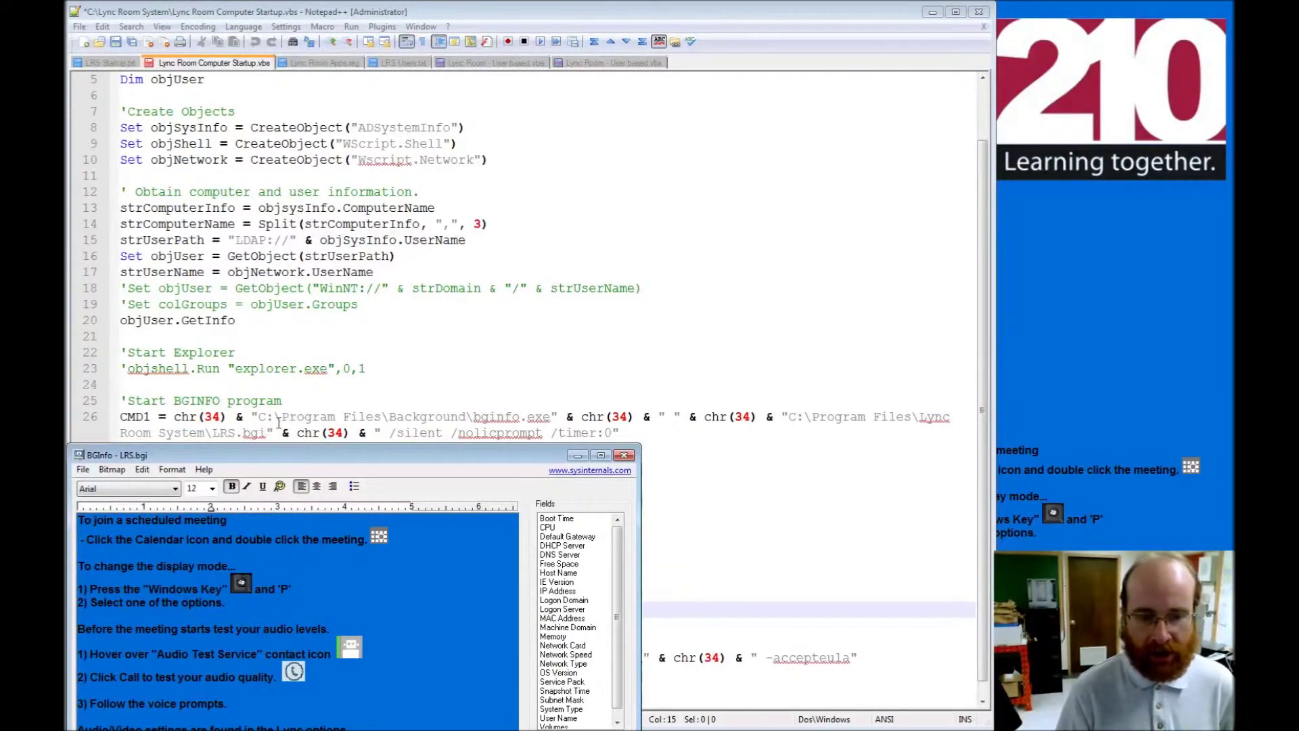
{"action": "left_click_drag", "start_coordinate": [358, 458], "coordinate": [409, 181]}
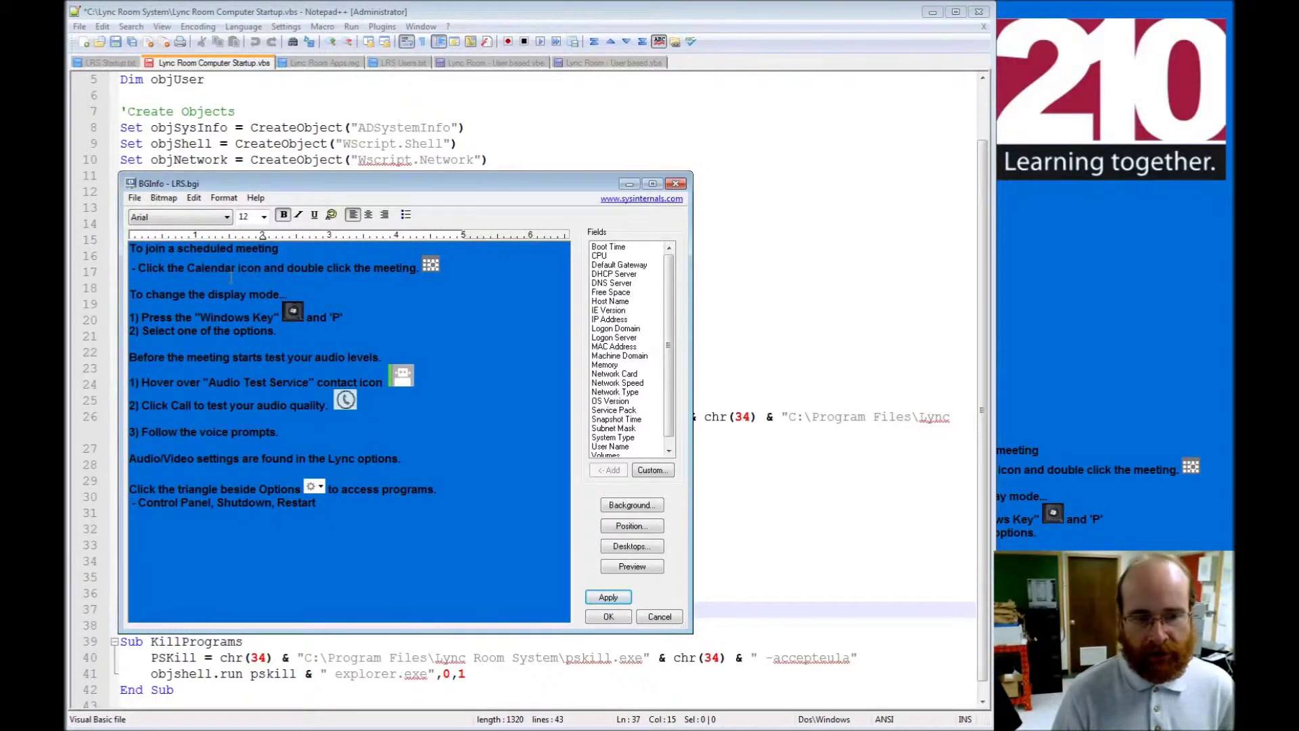
{"action": "left_click", "coordinate": [632, 505]}
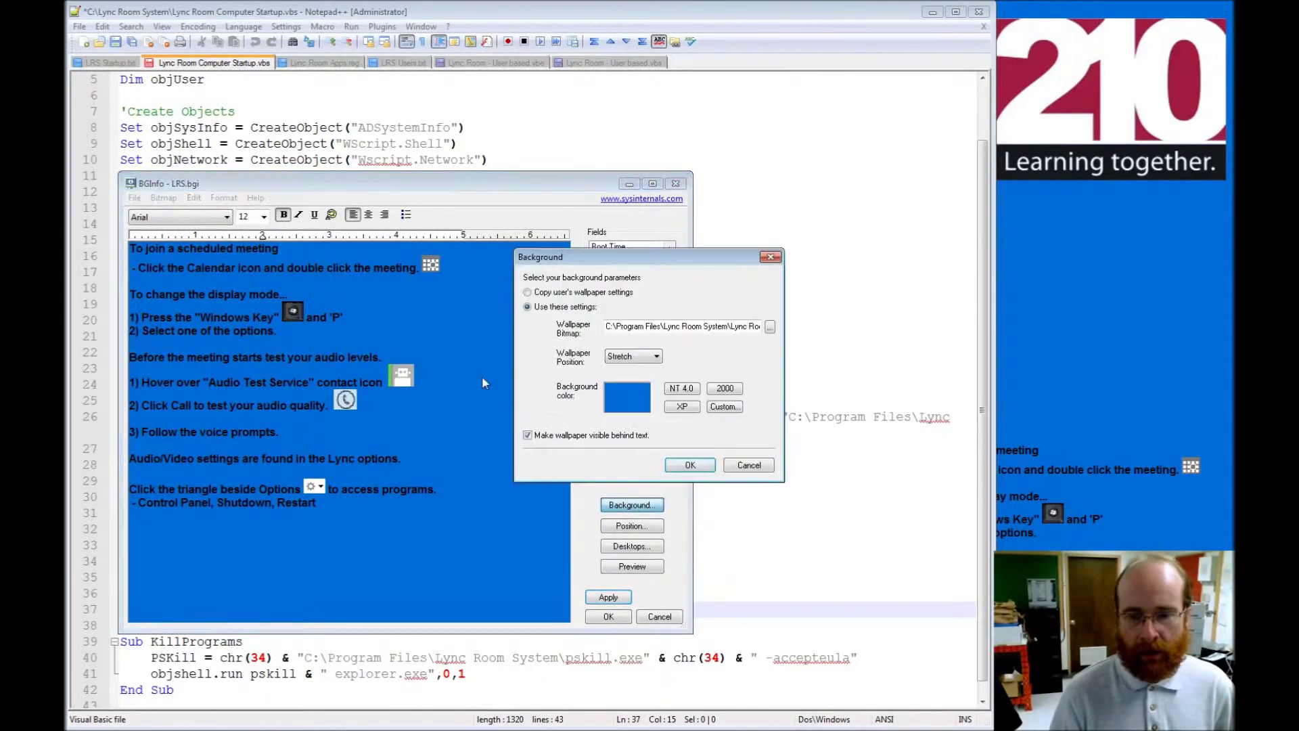
{"action": "left_click_drag", "start_coordinate": [650, 327], "coordinate": [830, 326]}
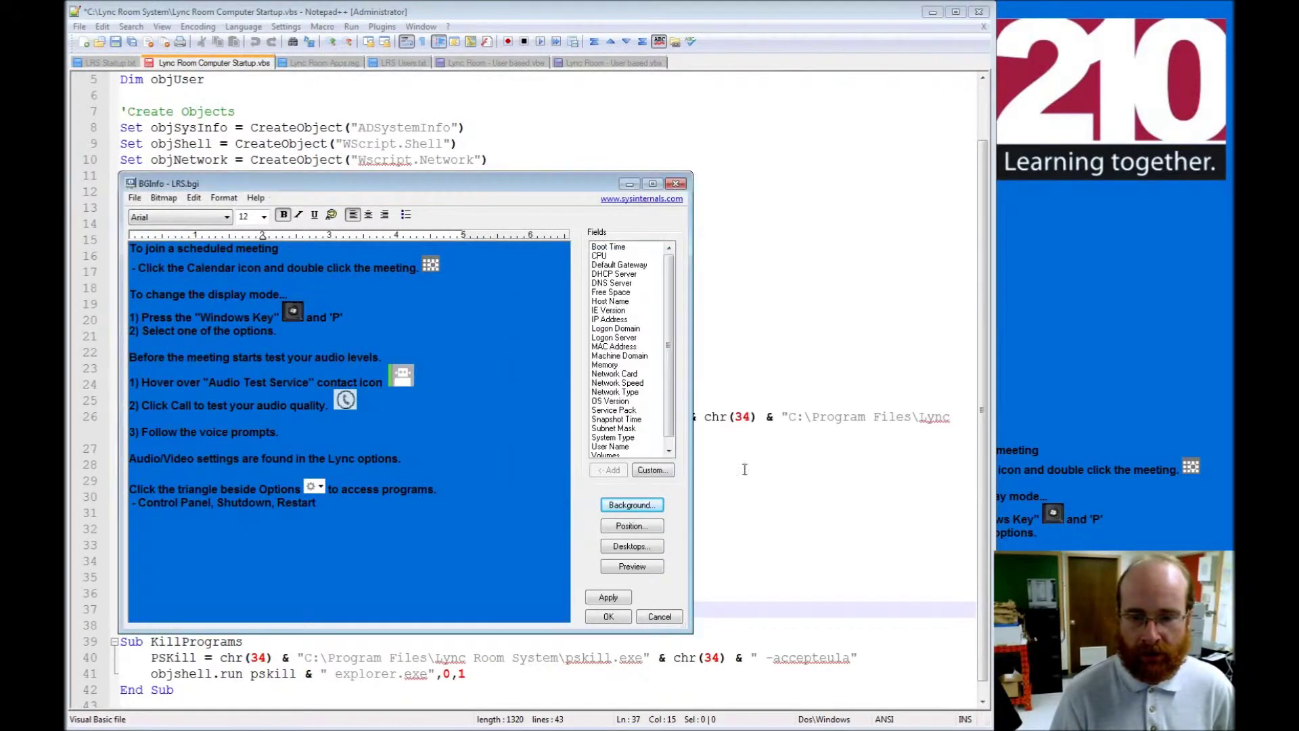
{"action": "left_click", "coordinate": [749, 465]}
{"action": "left_click", "coordinate": [630, 528]}
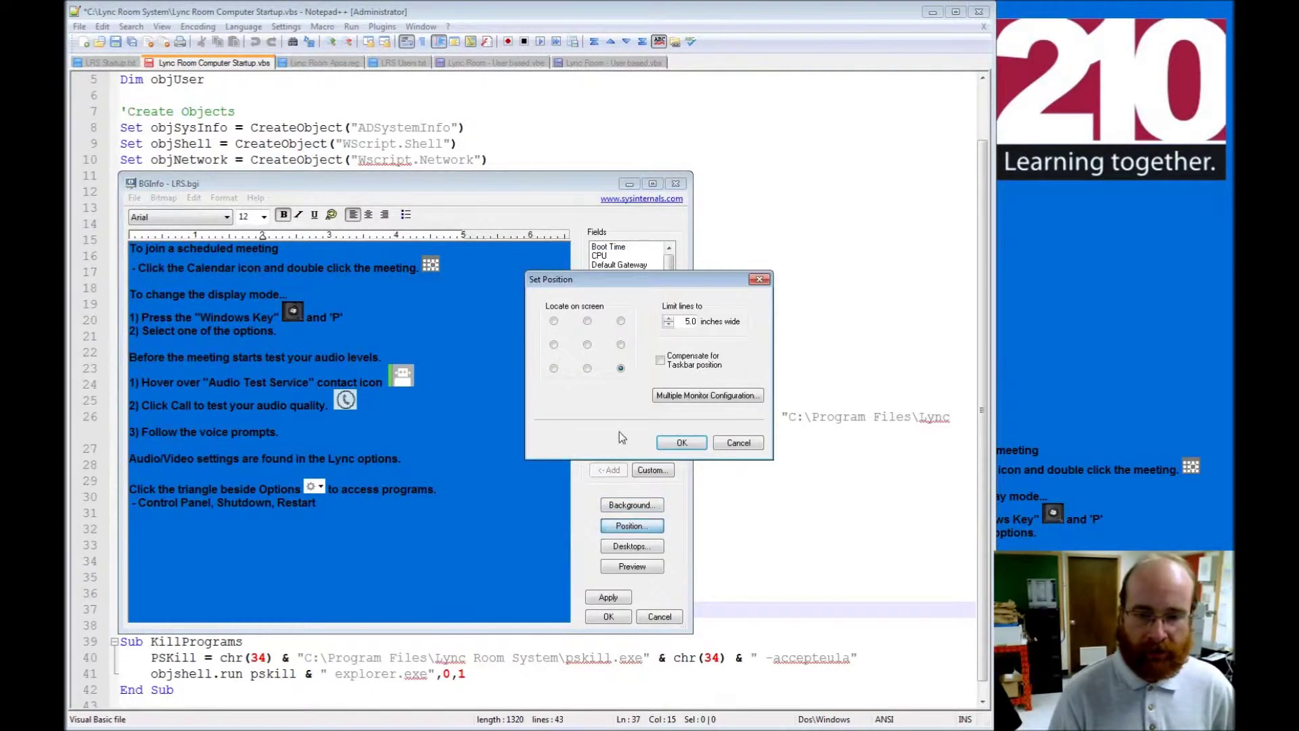
{"action": "left_click", "coordinate": [737, 444]}
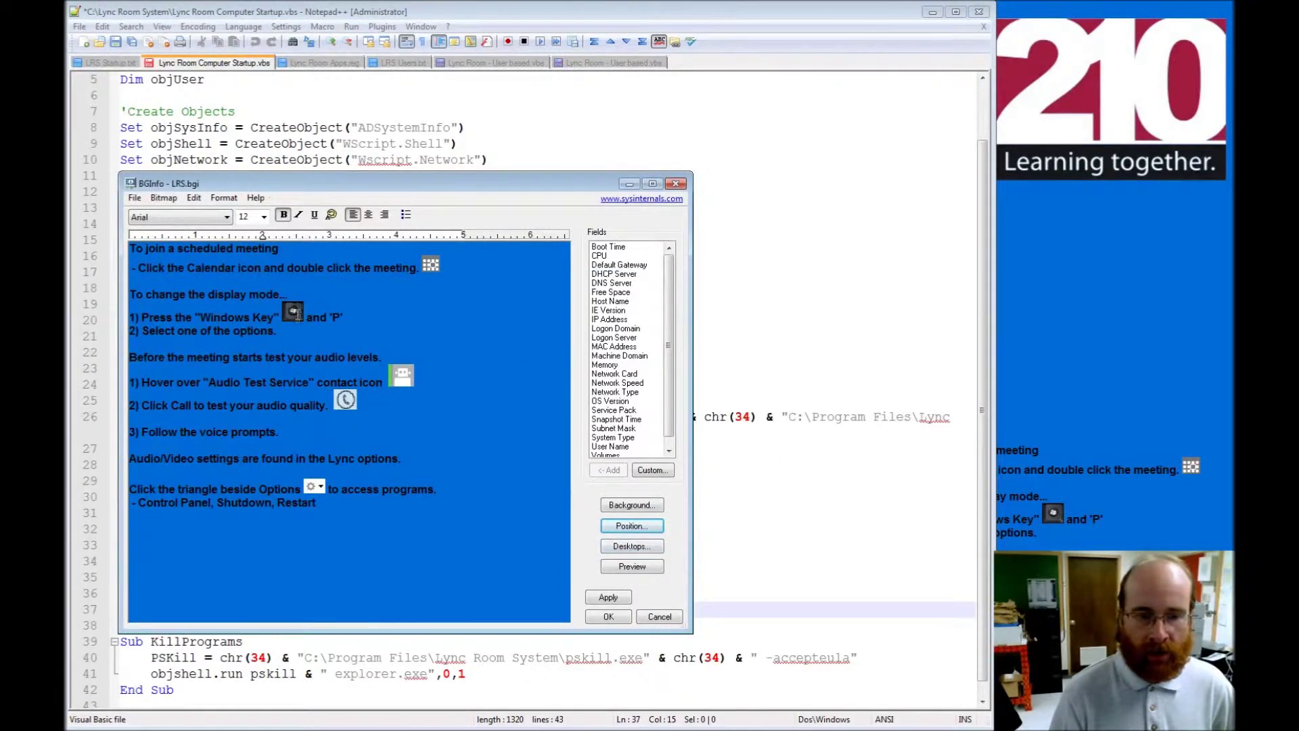
Step: Point out the embedded Windows key, Audio Test Service and call icons in the BGInfo instruction text by selecting each
{"action": "left_click", "coordinate": [298, 315]}
{"action": "left_click", "coordinate": [404, 376]}
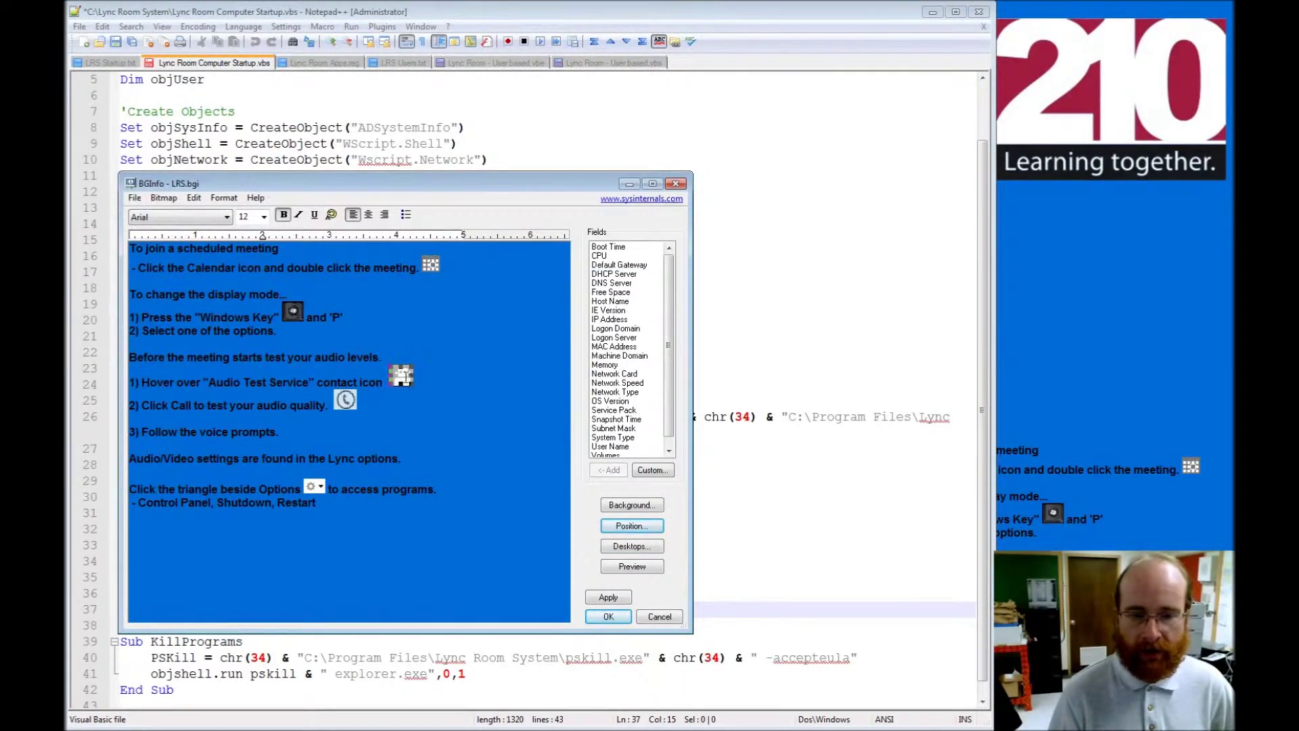
{"action": "left_click", "coordinate": [346, 400]}
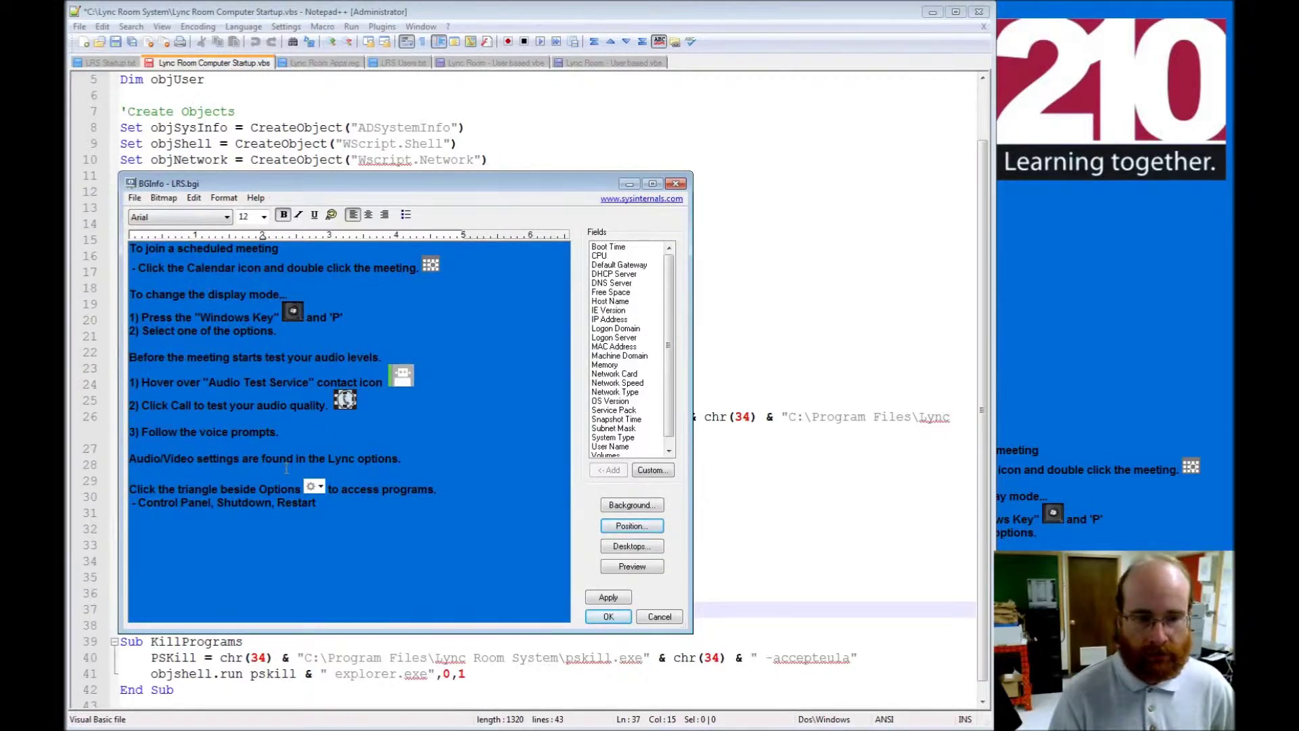
Step: Open the Insert Image command for the BGInfo instruction text
{"action": "left_click", "coordinate": [193, 198]}
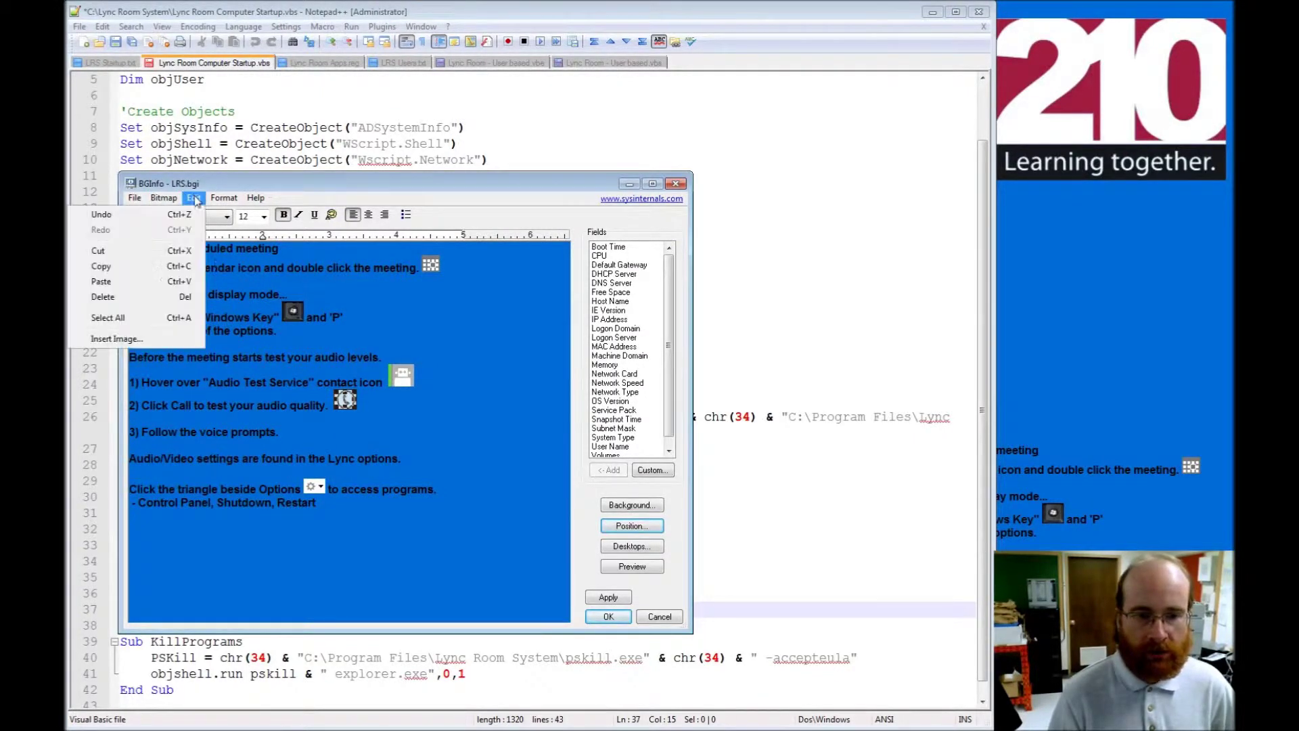
{"action": "left_click", "coordinate": [188, 341]}
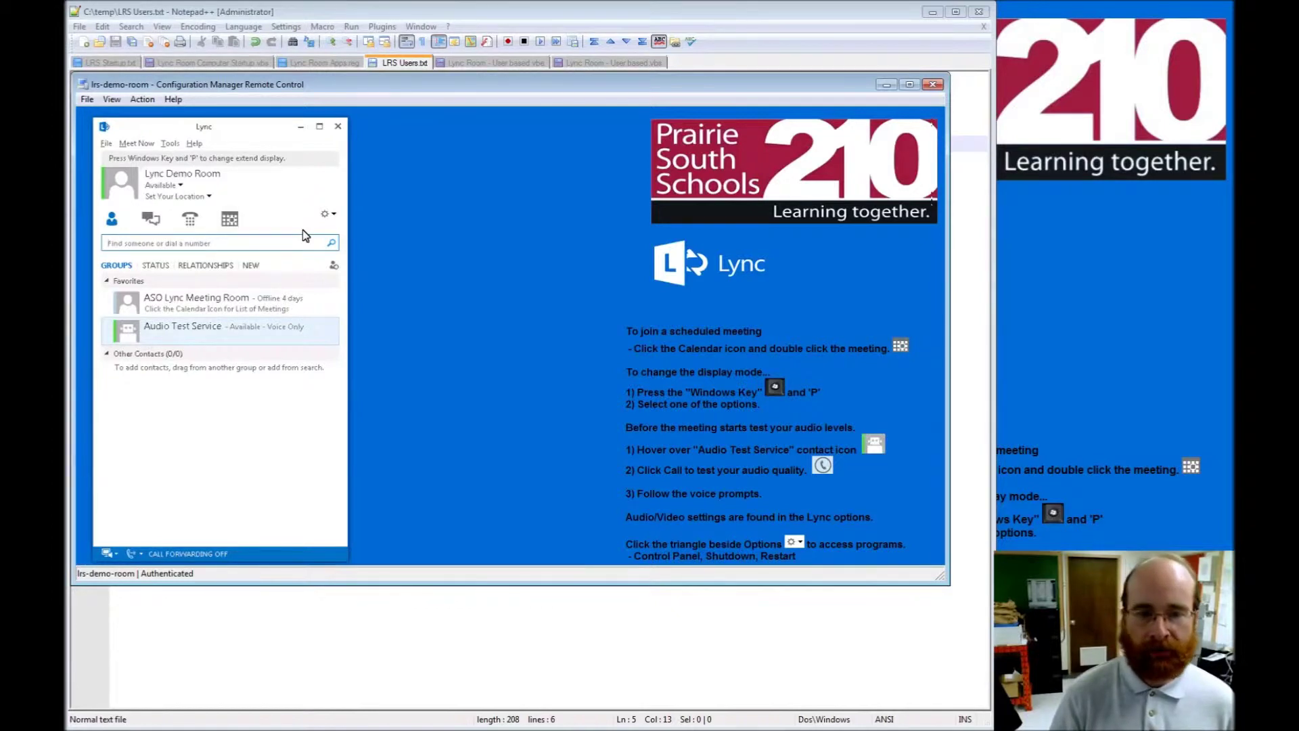
Step: Log off the demo room computer using the Log Off entry among Lync's custom tools
{"action": "left_click", "coordinate": [334, 215]}
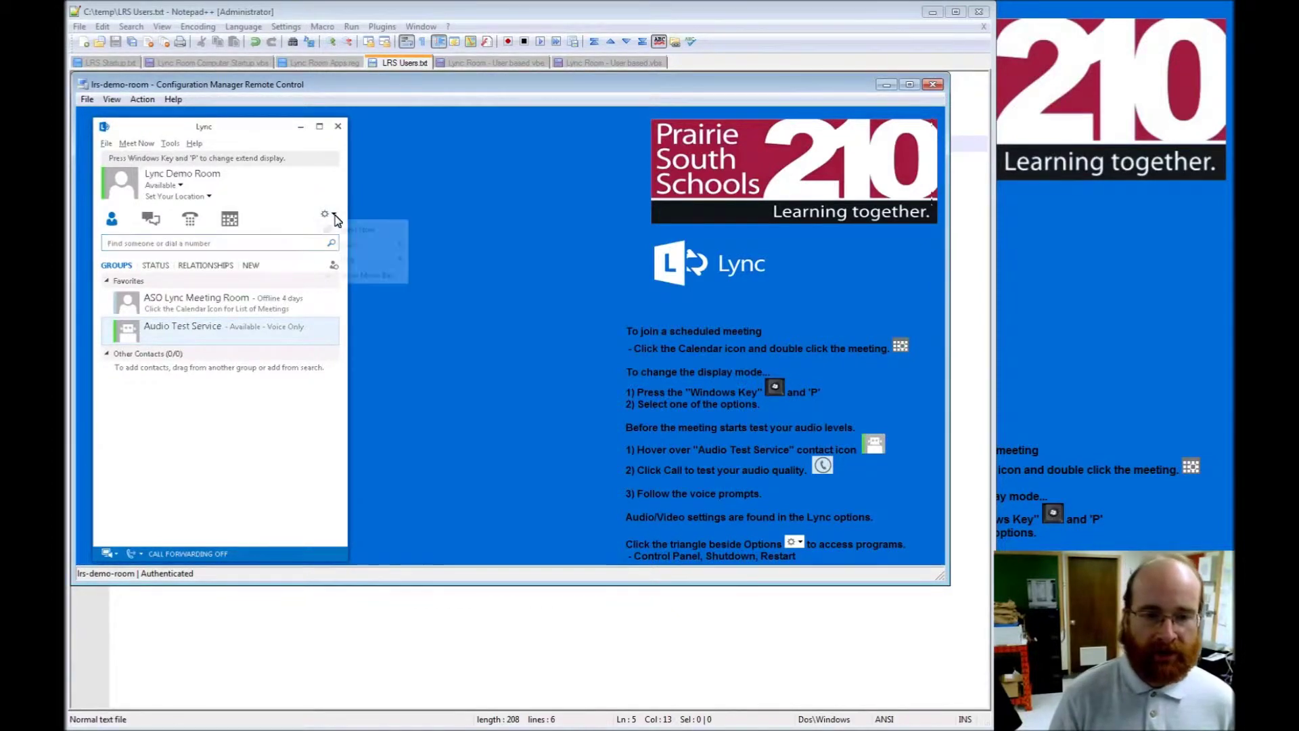
{"action": "mouse_move", "coordinate": [377, 258]}
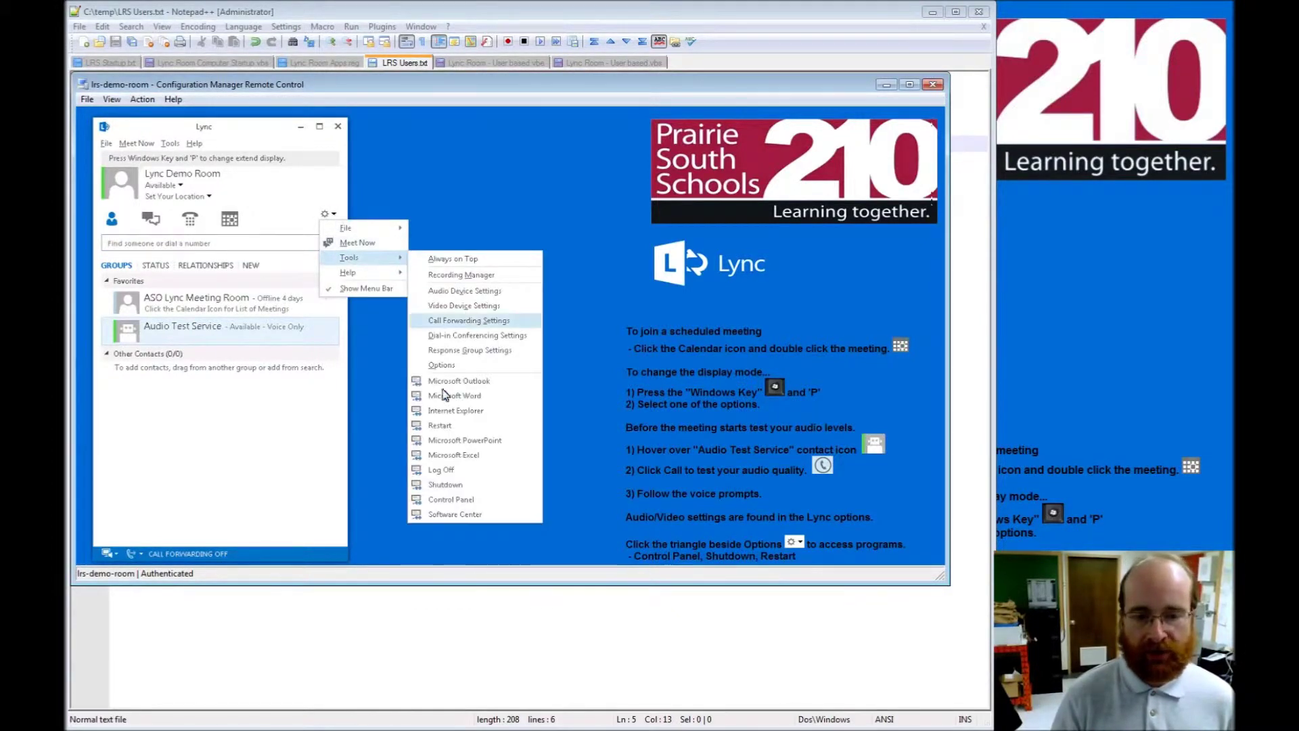
{"action": "left_click", "coordinate": [452, 469]}
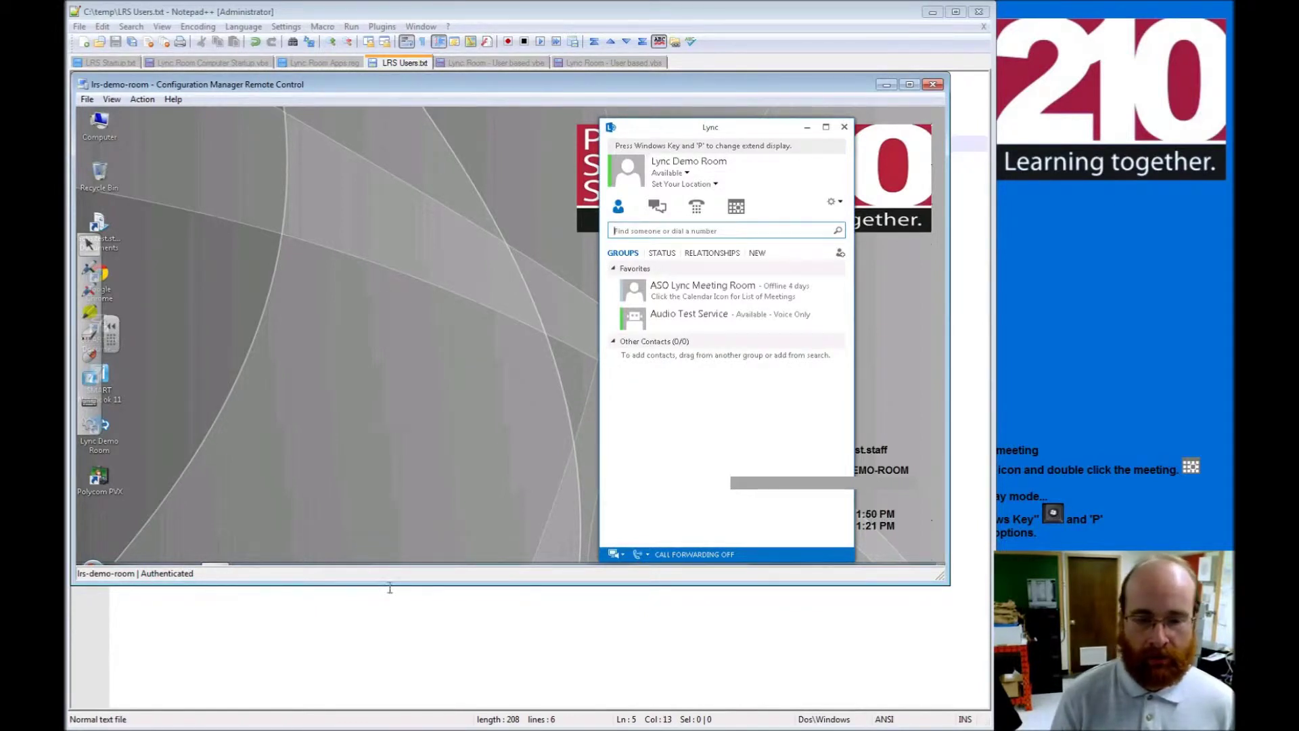
Step: Enlarge the remote control window to reveal the remote taskbar and start Task Manager on the remote desktop
{"action": "left_click_drag", "start_coordinate": [389, 588], "coordinate": [389, 650]}
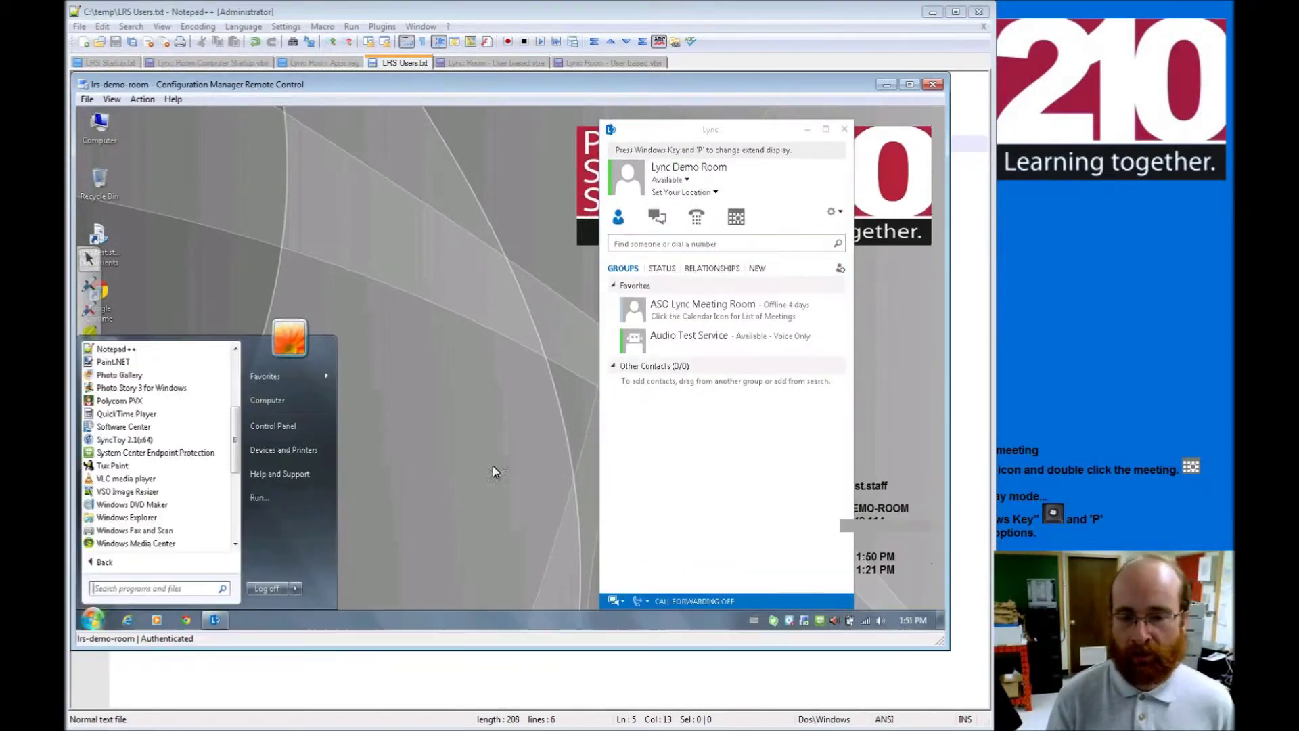
{"action": "right_click", "coordinate": [499, 620]}
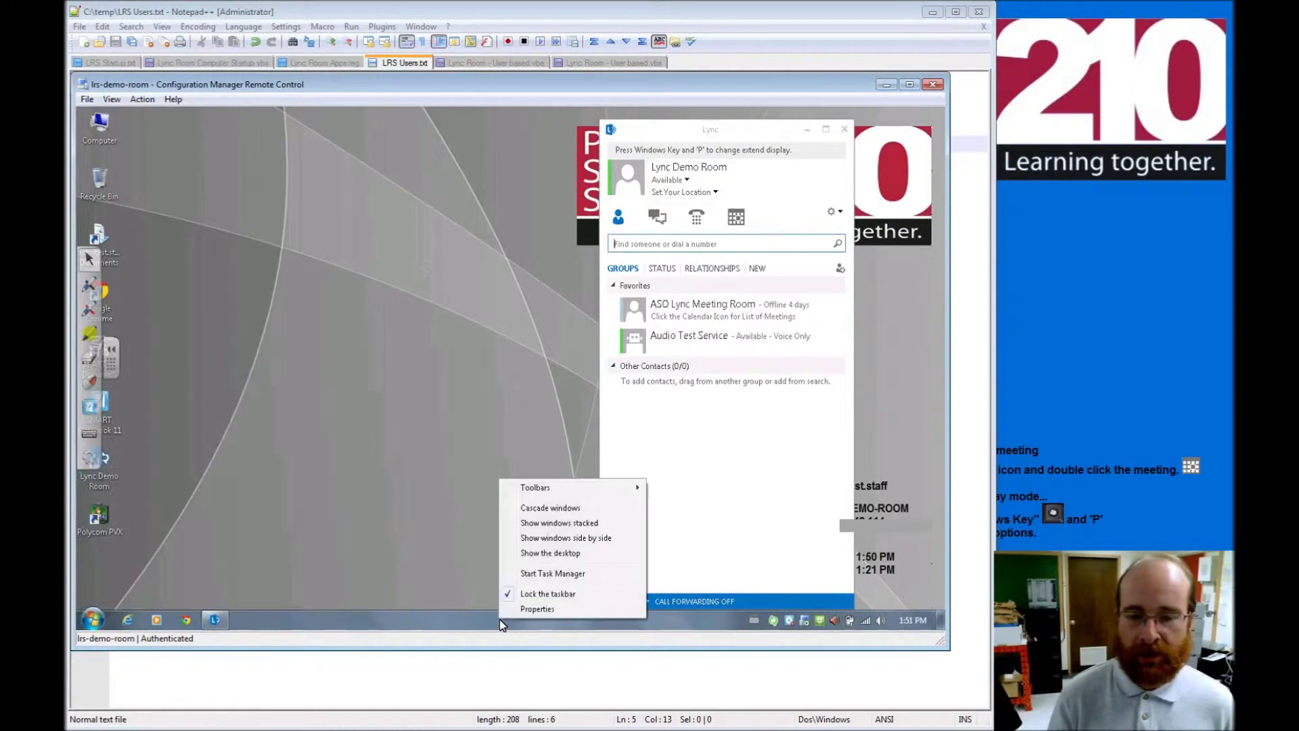
{"action": "left_click", "coordinate": [530, 574]}
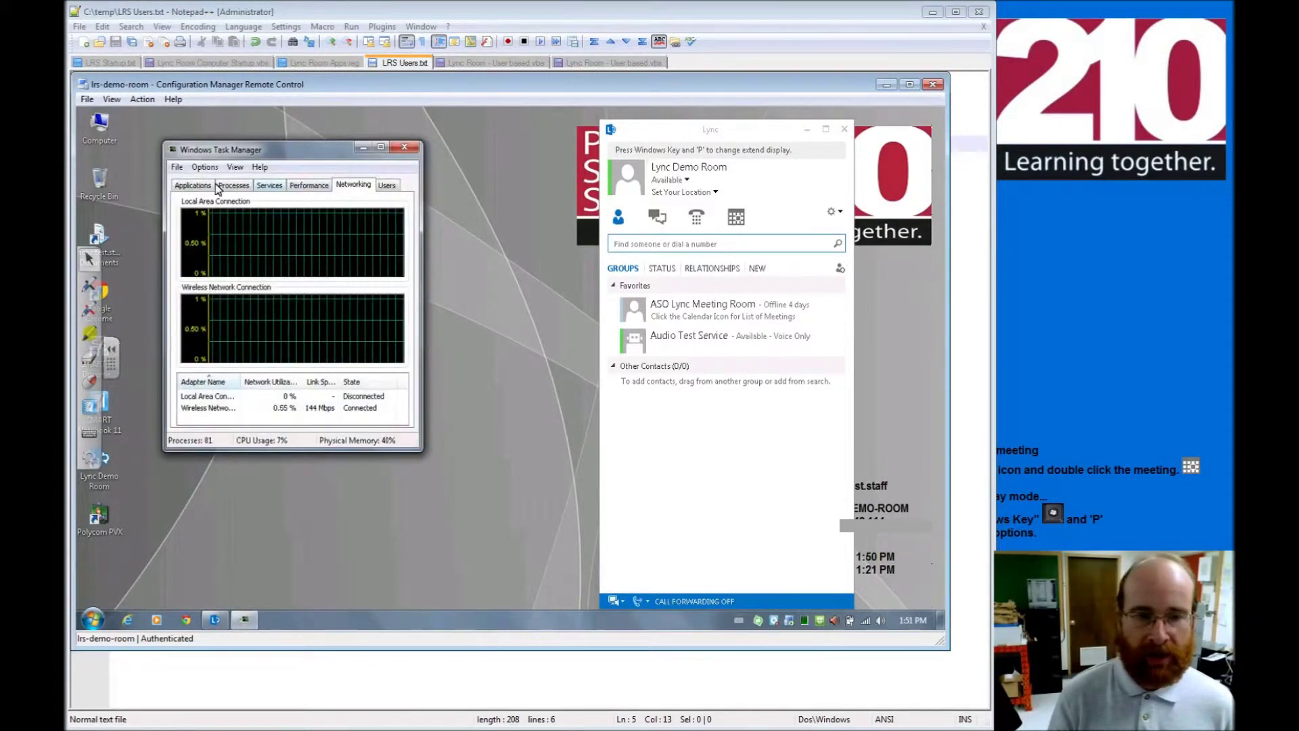
Step: List the running processes, widen the User Name column and check which account runs lync.exe against the Lync window
{"action": "left_click", "coordinate": [235, 185]}
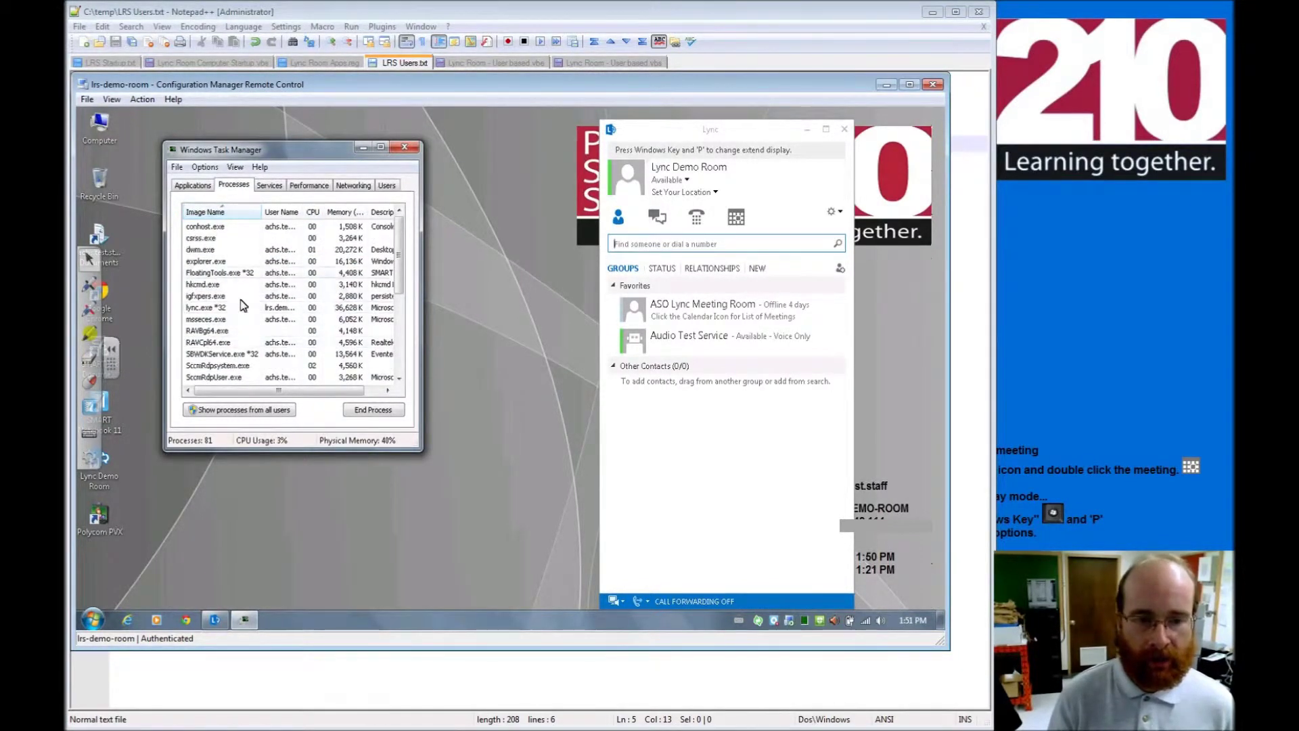
{"action": "left_click", "coordinate": [238, 309]}
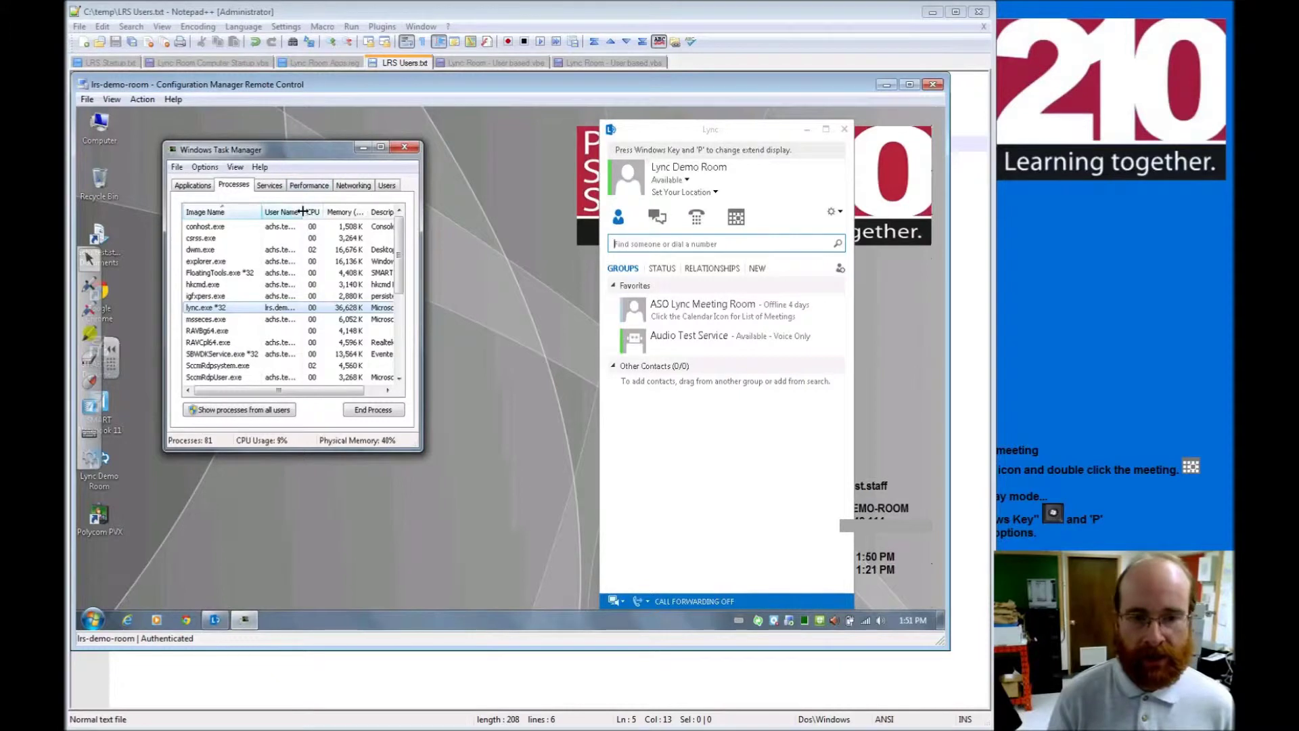
{"action": "left_click_drag", "start_coordinate": [303, 211], "coordinate": [345, 212]}
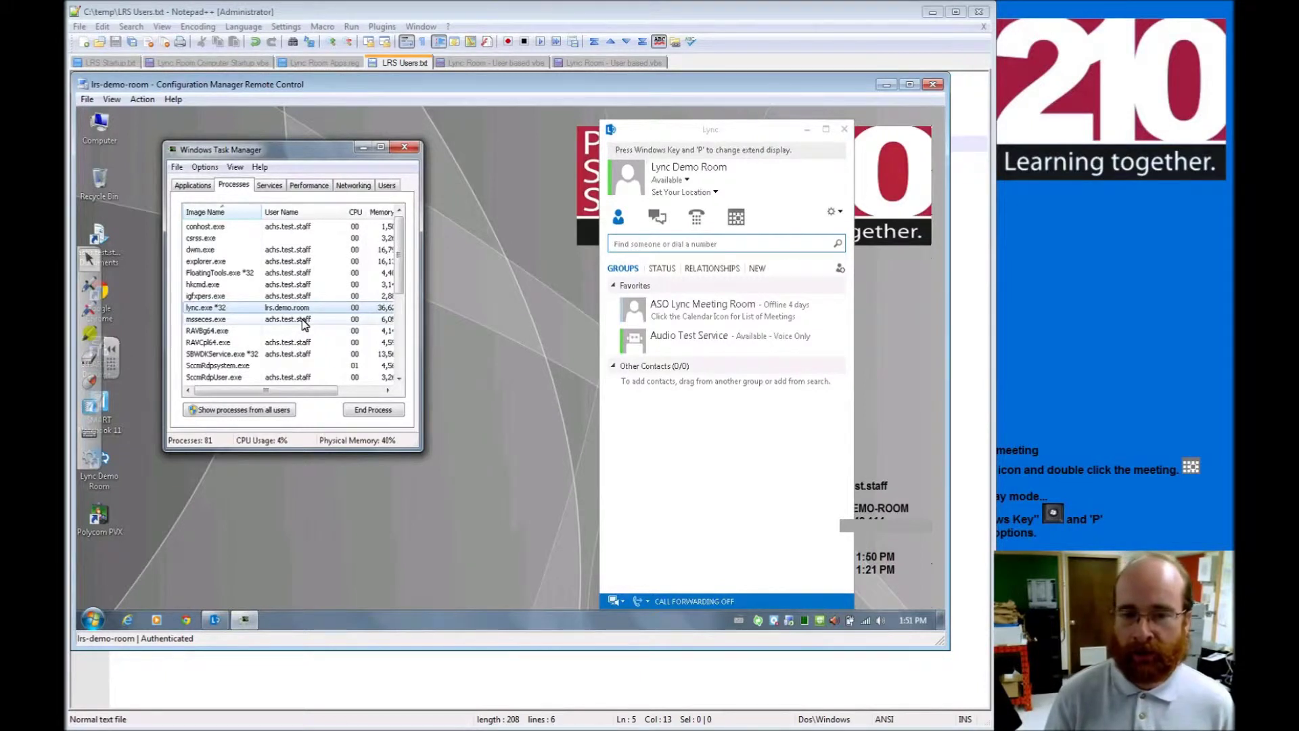
{"action": "left_click", "coordinate": [730, 413]}
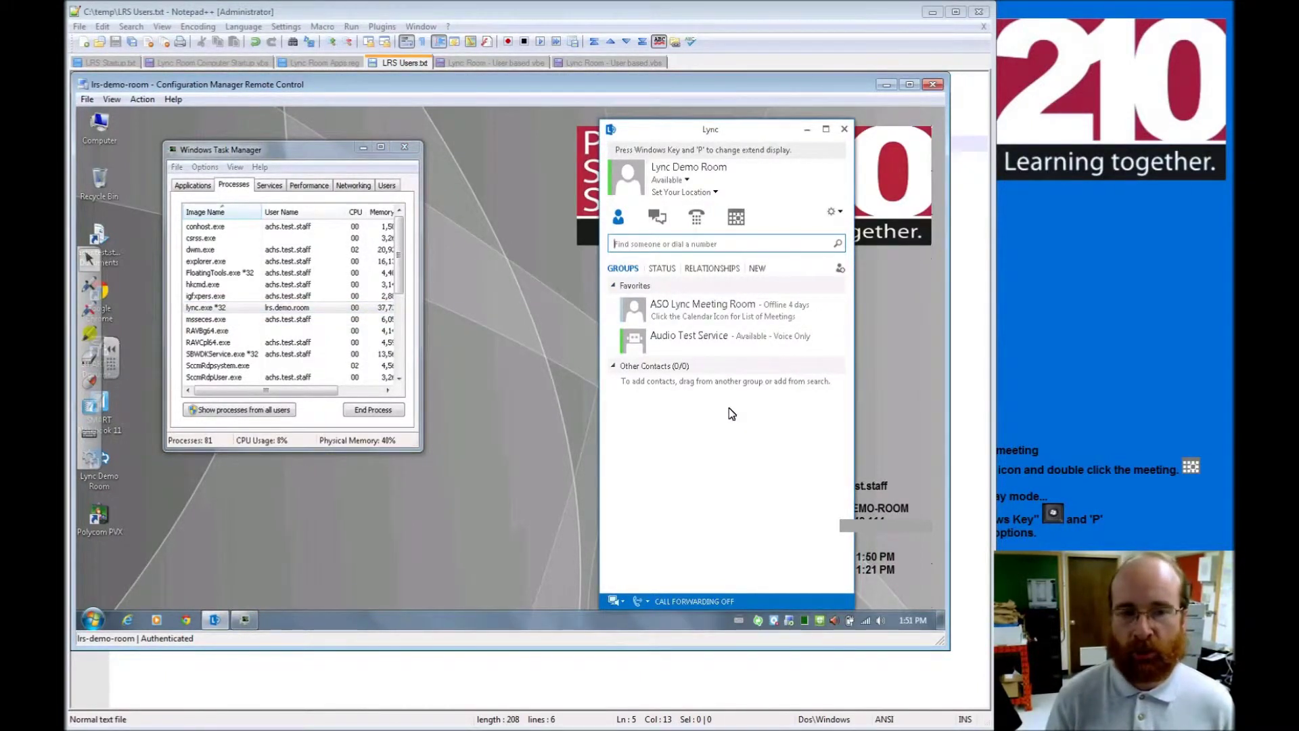
{"action": "left_click", "coordinate": [317, 309]}
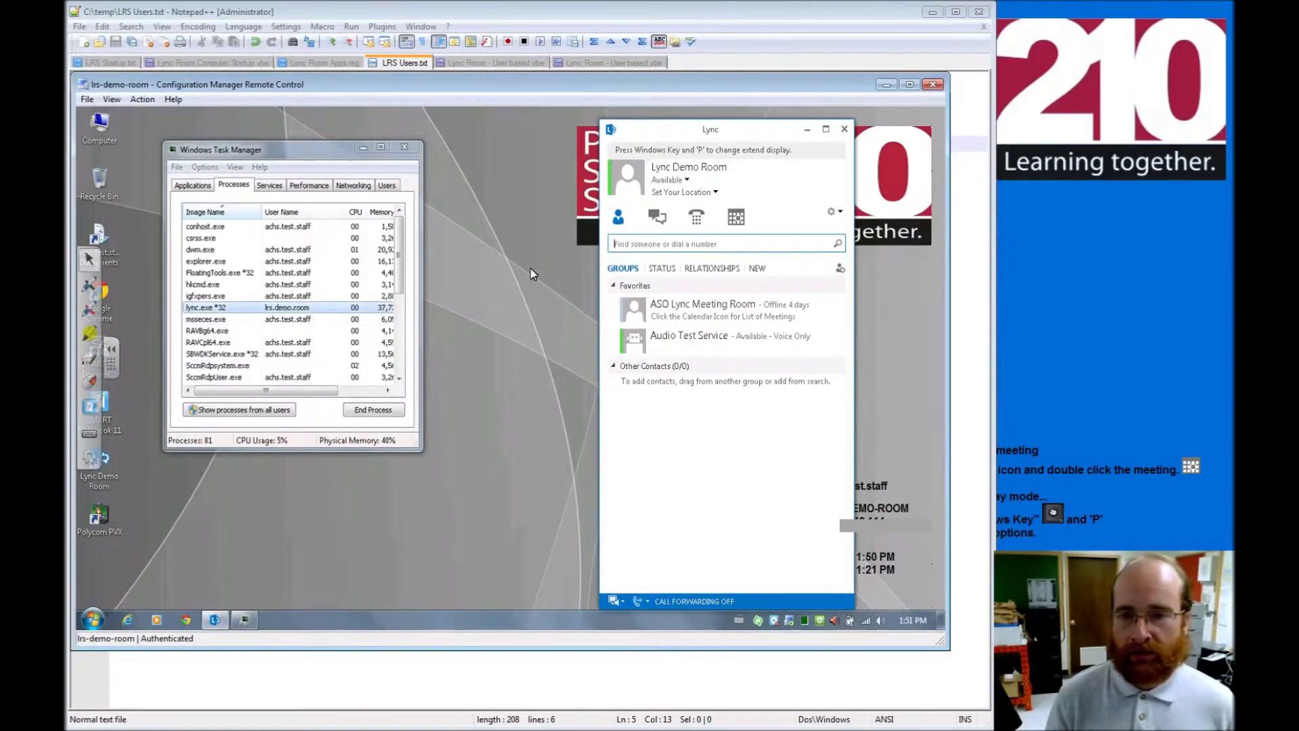
{"action": "left_click", "coordinate": [598, 248]}
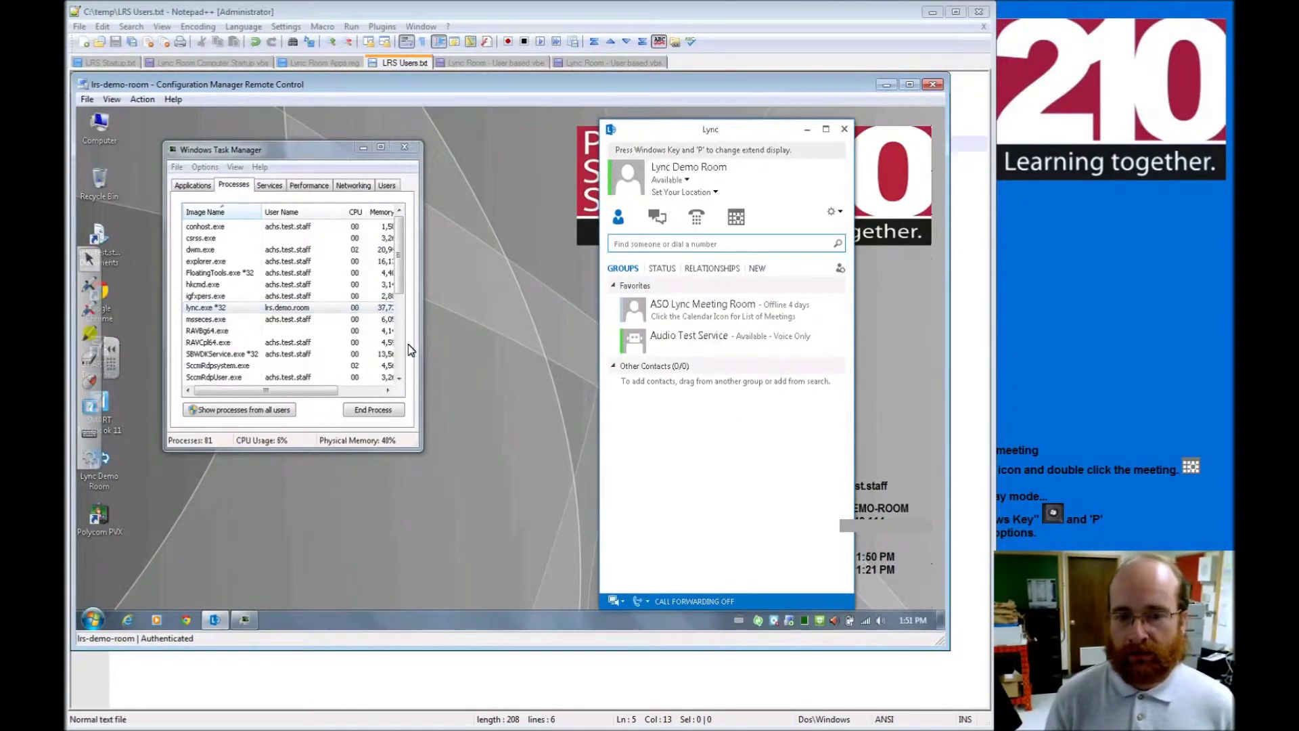
Step: Launch Microsoft Word from Lync's custom tools so it runs under the room account
{"action": "left_click", "coordinate": [837, 211]}
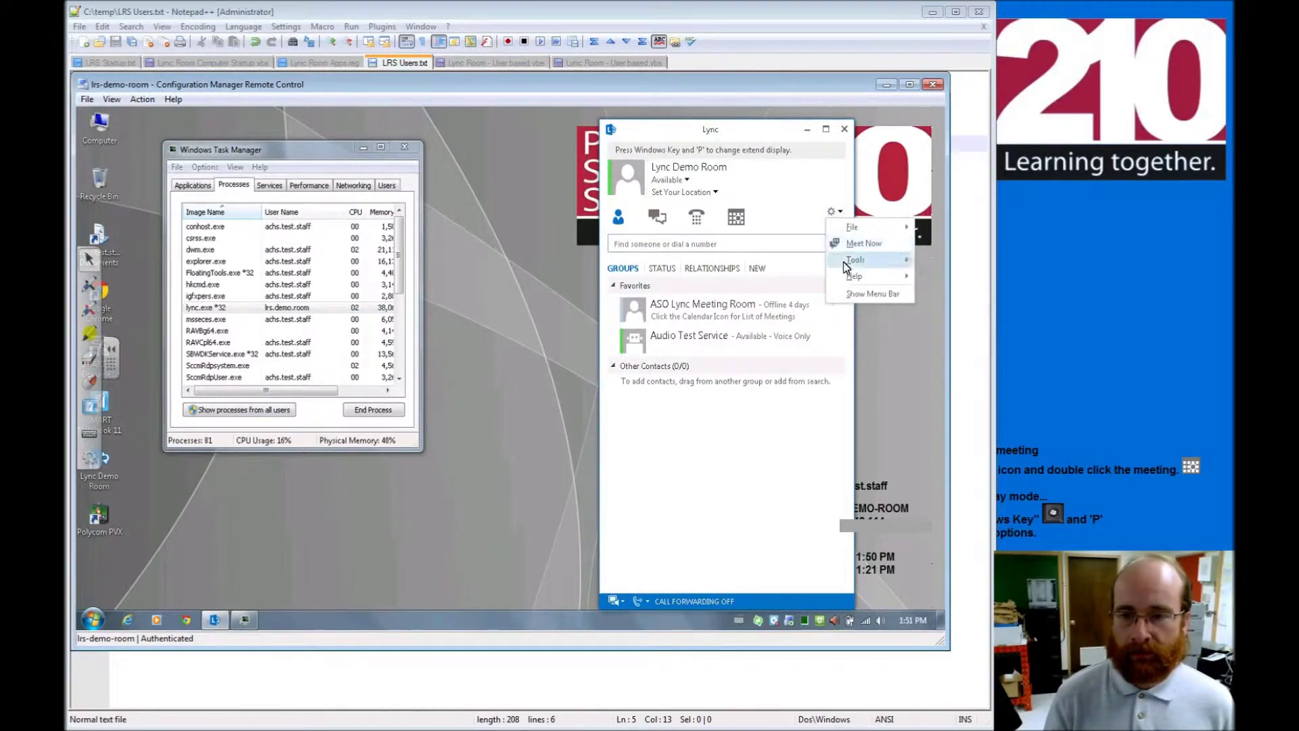
{"action": "mouse_move", "coordinate": [851, 261]}
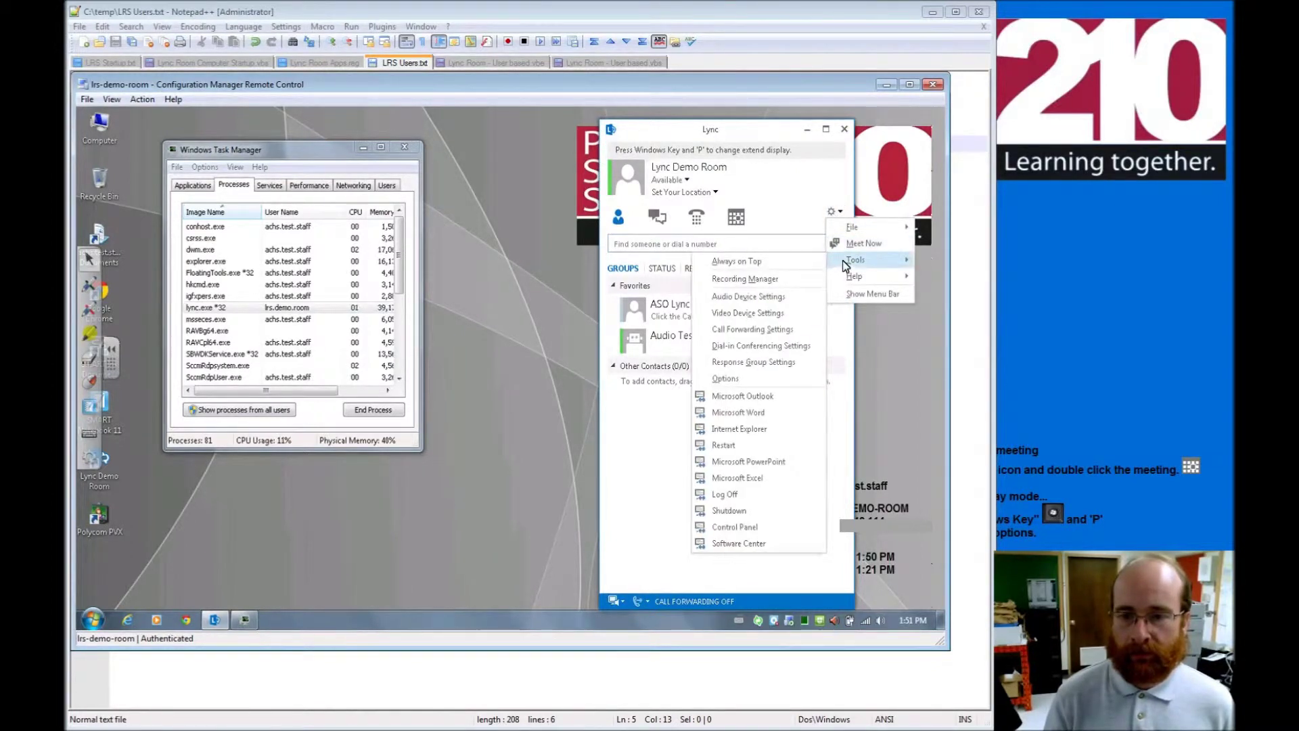
{"action": "left_click", "coordinate": [764, 415]}
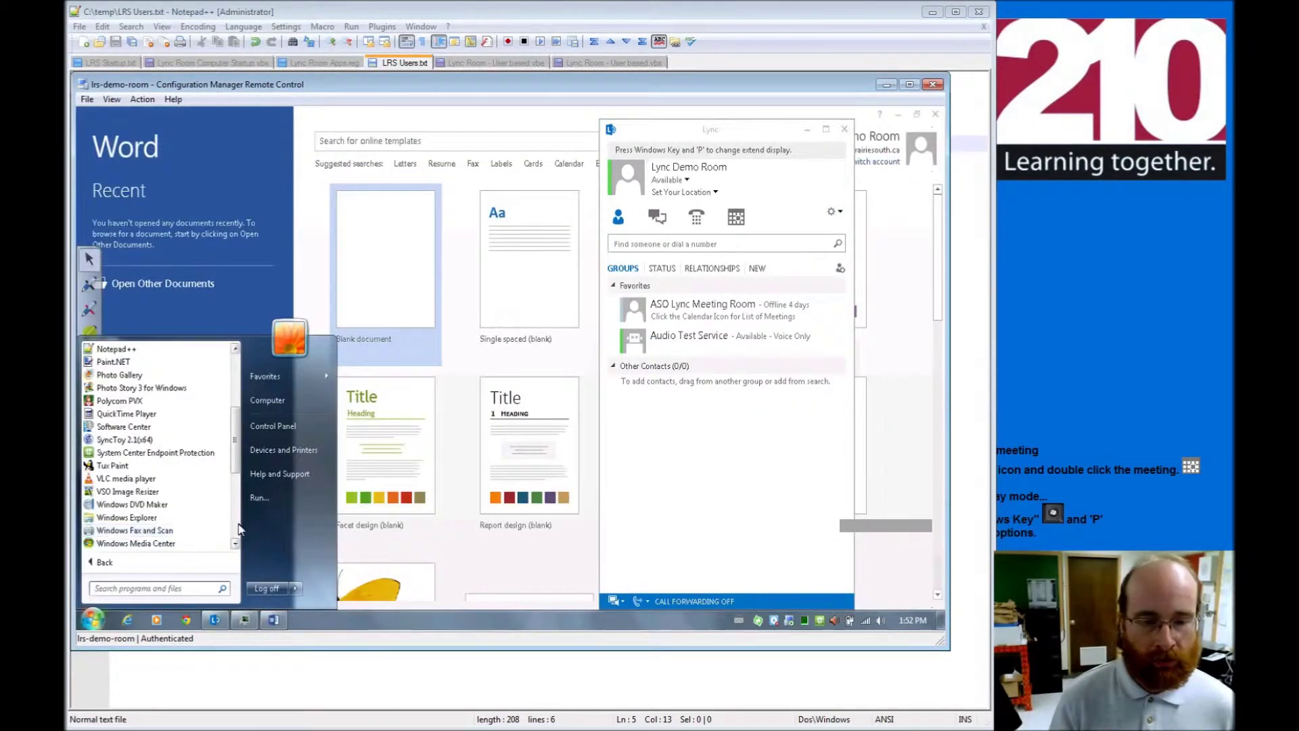
Step: Launch Word 2013 from the remote desktop's Microsoft Office 2013 programs under the logged-on account
{"action": "scroll", "coordinate": [163, 442], "scroll_direction": "down", "scroll_amount": 2}
{"action": "left_click", "coordinate": [163, 441]}
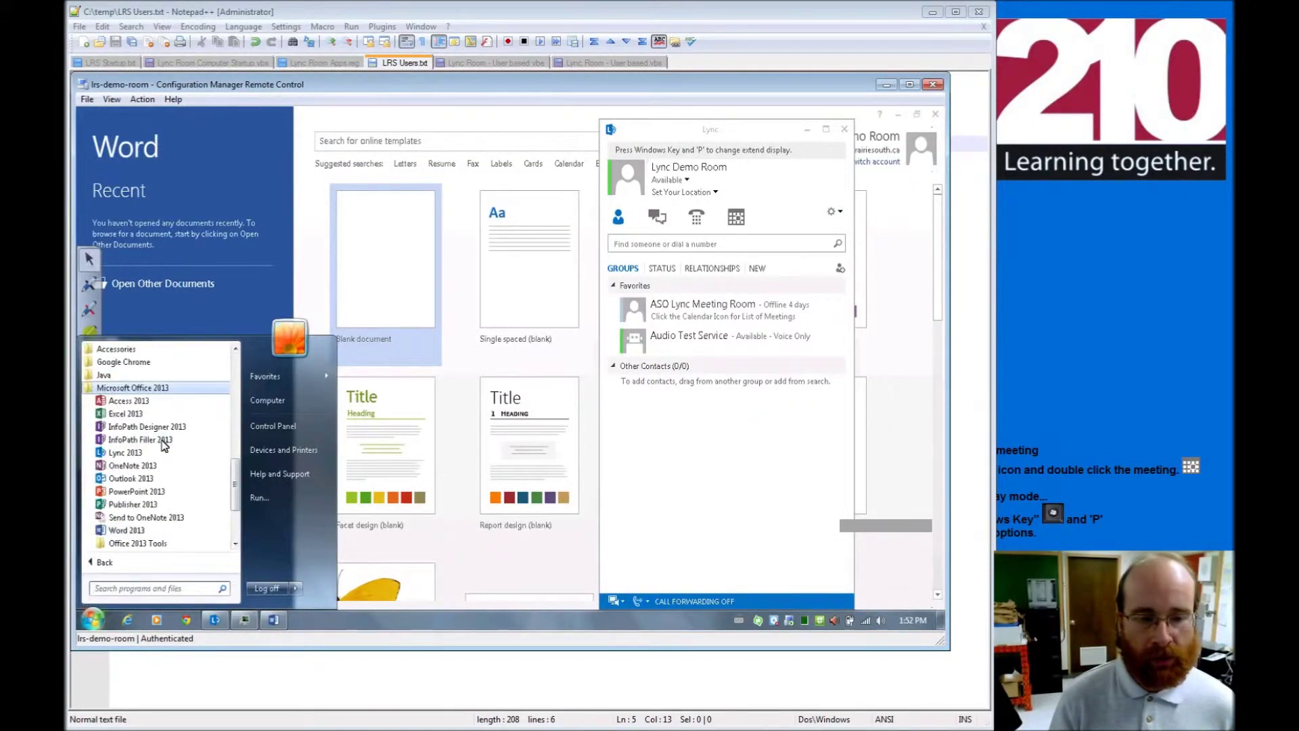
{"action": "left_click", "coordinate": [150, 530]}
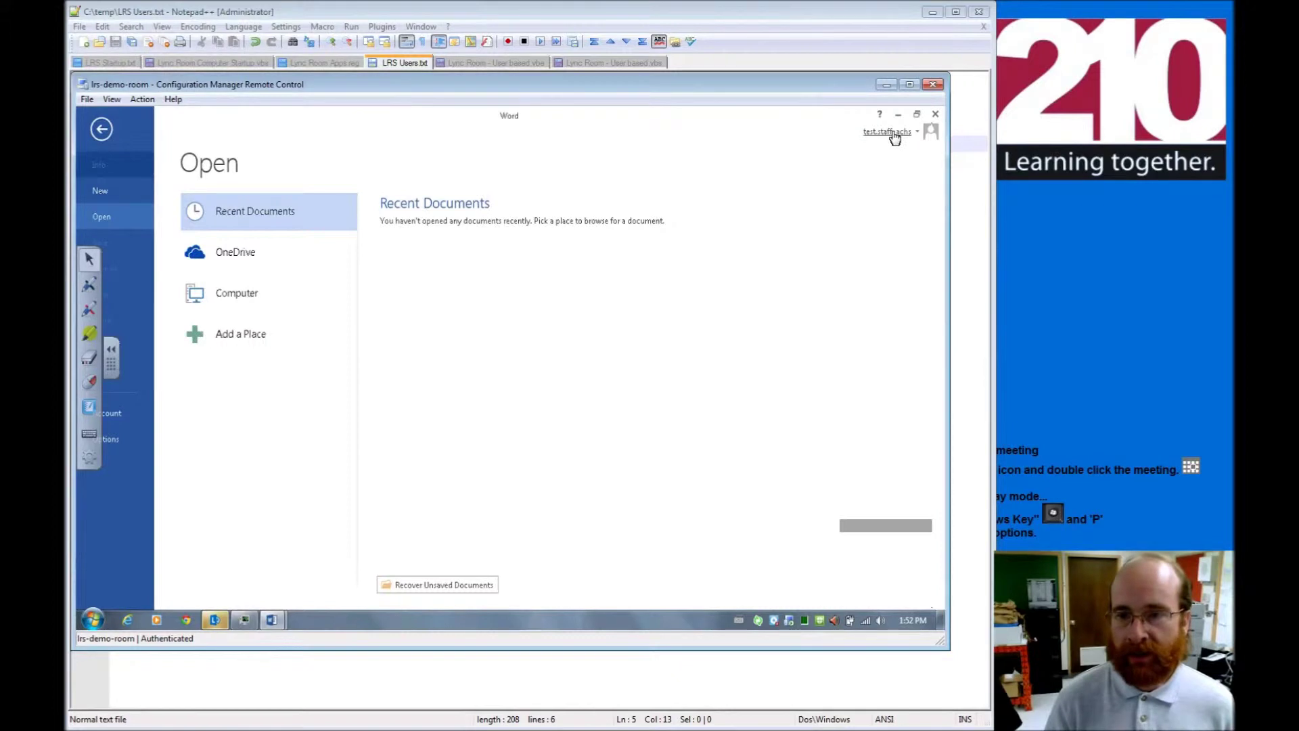
Step: Compare the signed-in accounts of the two Word sessions and close both Word windows
{"action": "left_click", "coordinate": [935, 115]}
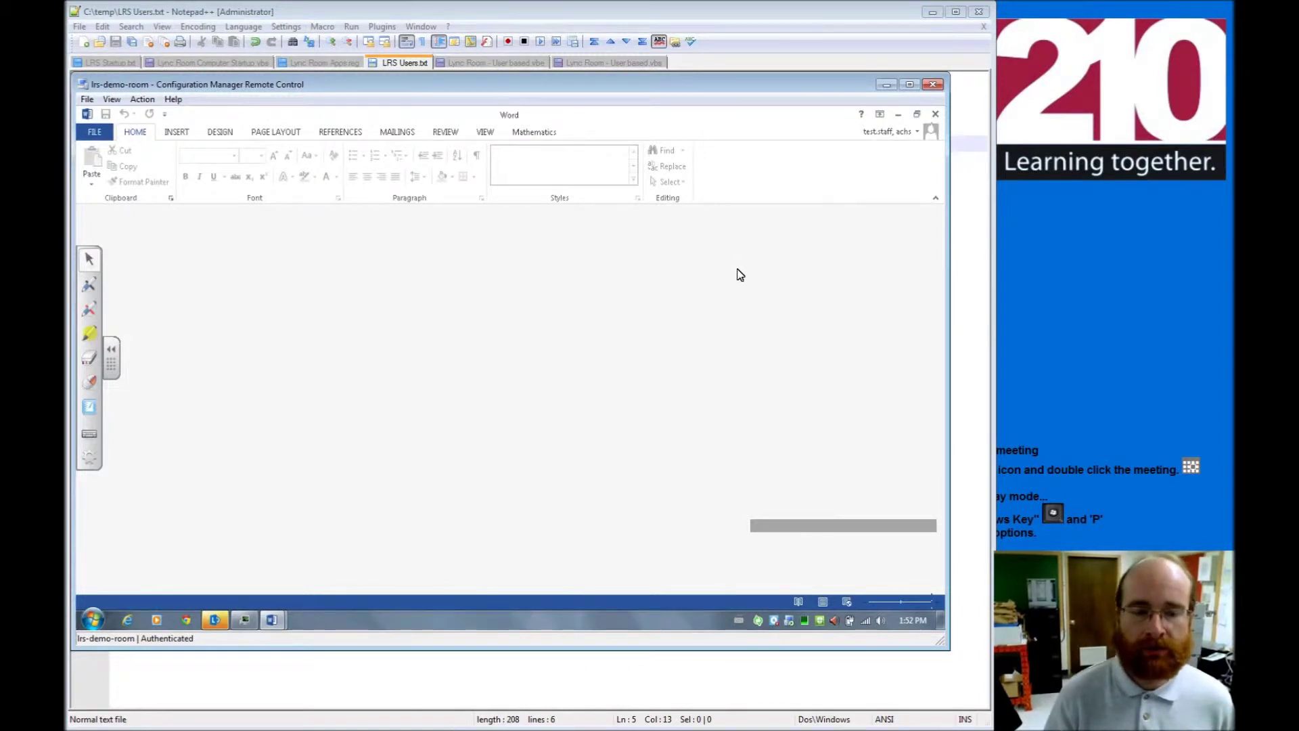
{"action": "left_click", "coordinate": [276, 621]}
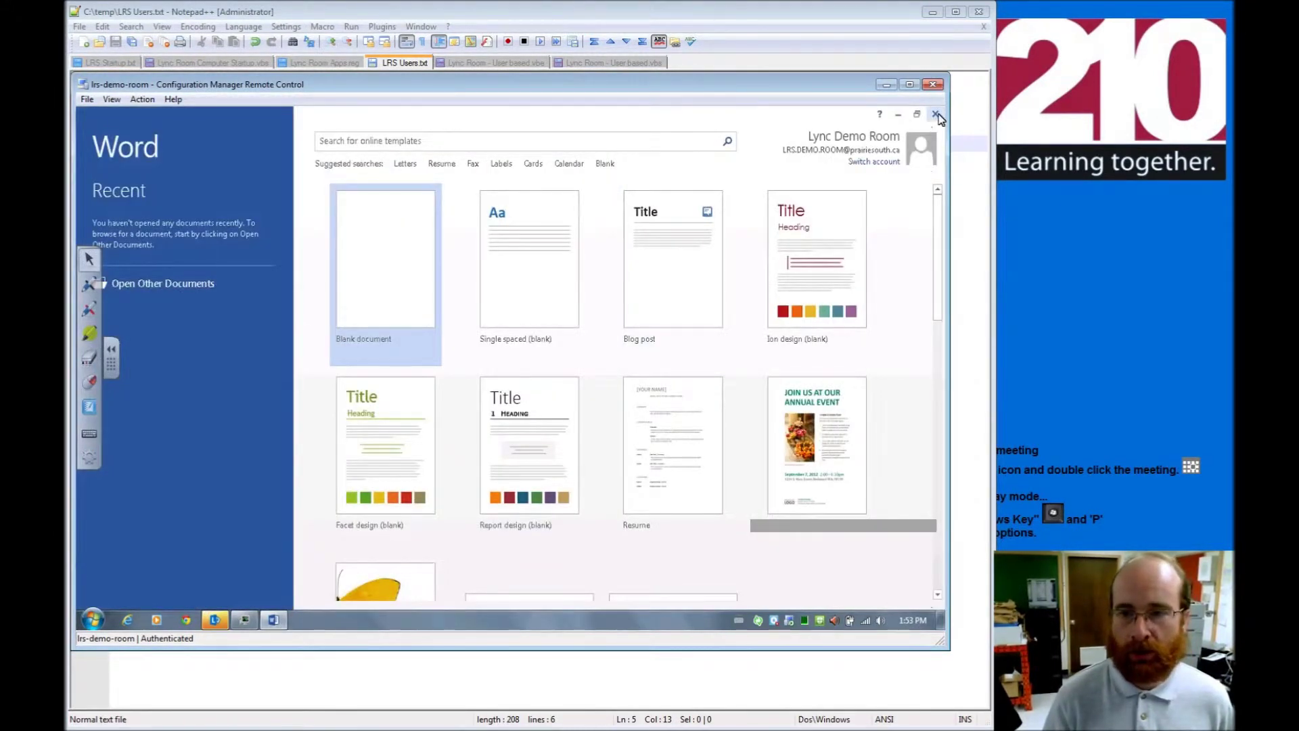
{"action": "left_click", "coordinate": [937, 115]}
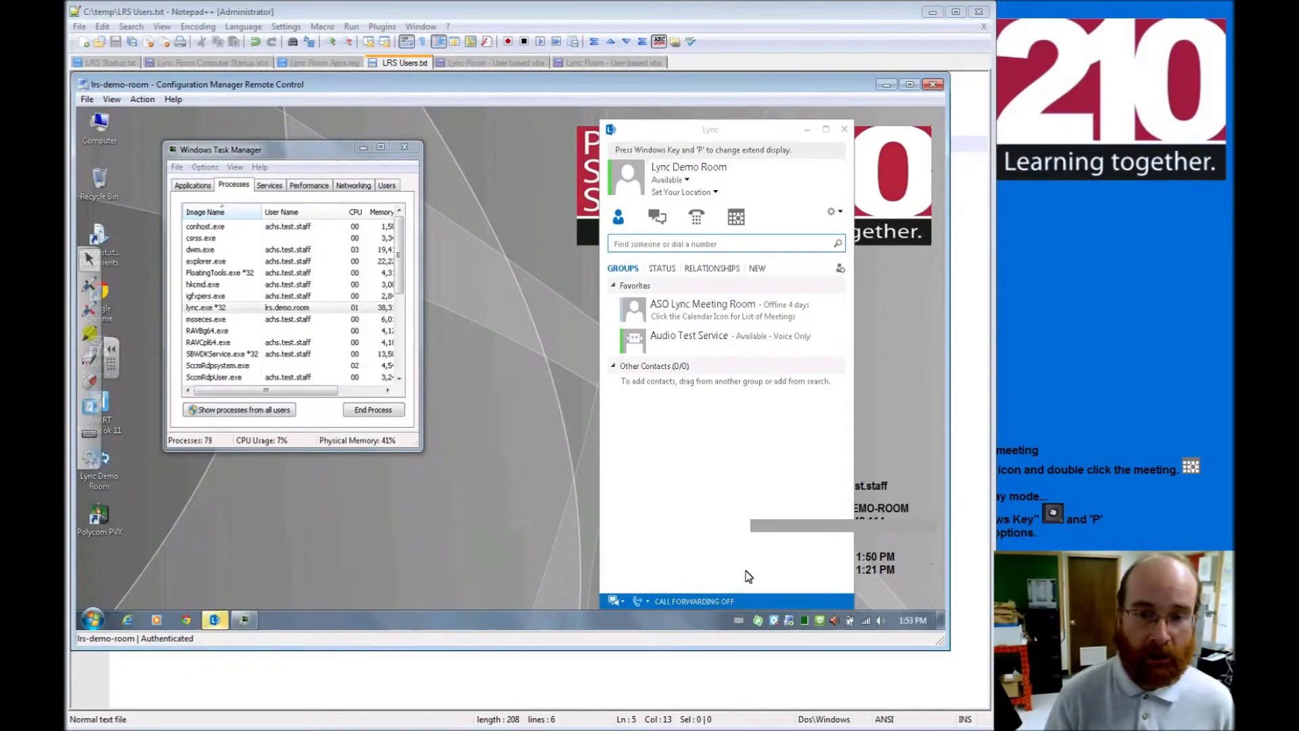
Step: Exit the room account's Lync, start Lync 2013 under the logged-on account, and close its window
{"action": "right_click", "coordinate": [759, 620]}
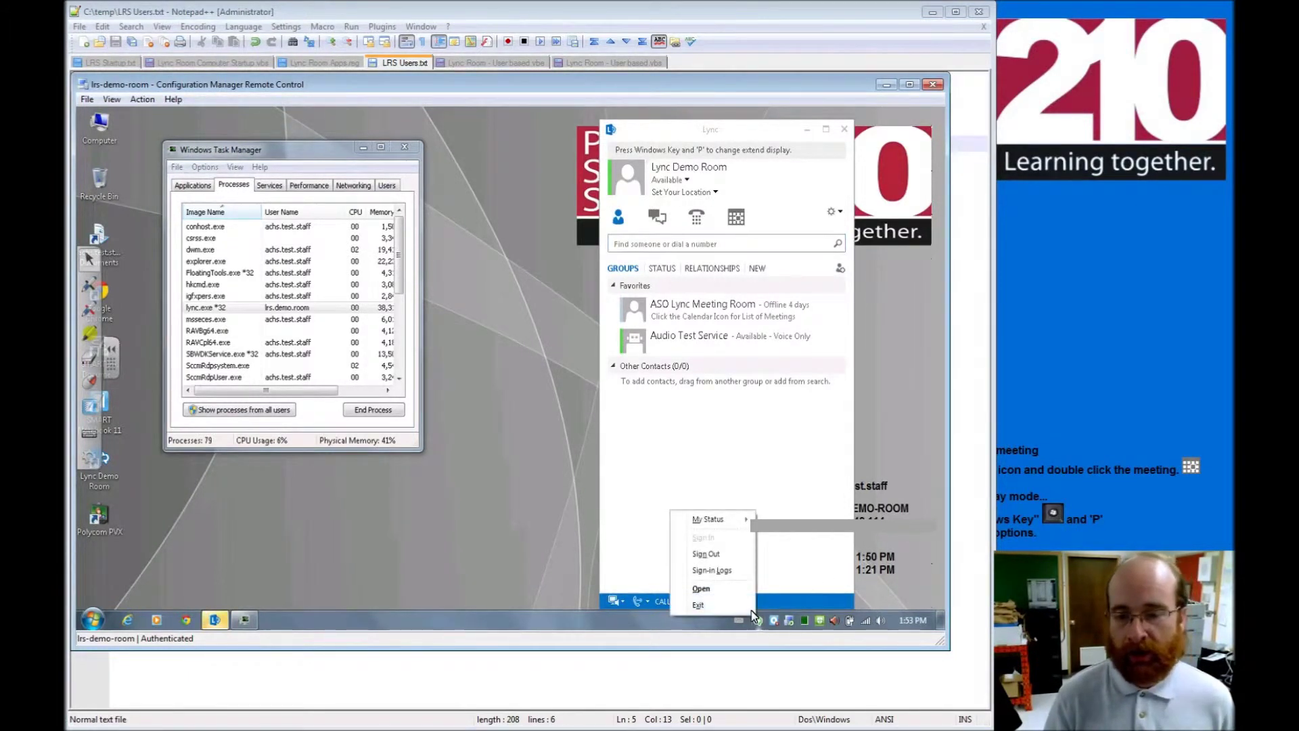
{"action": "left_click", "coordinate": [753, 606]}
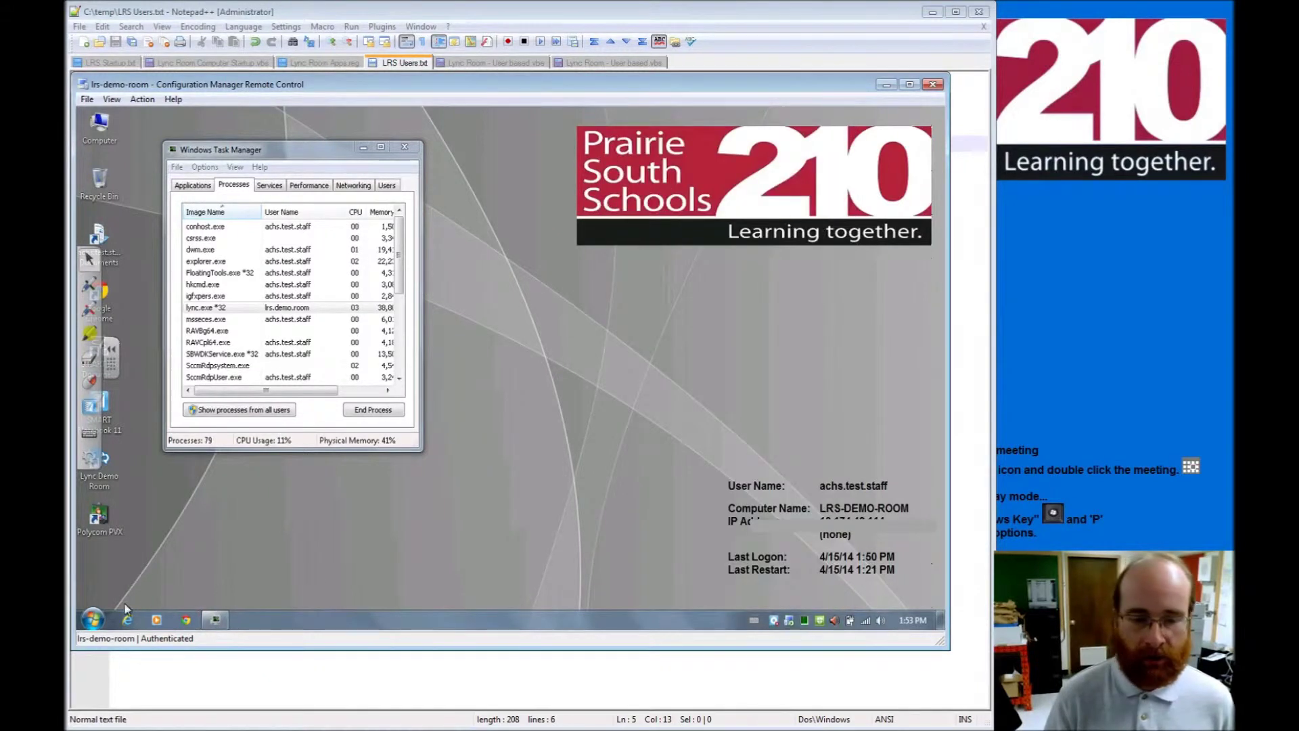
{"action": "left_click", "coordinate": [99, 619]}
{"action": "left_click", "coordinate": [168, 563]}
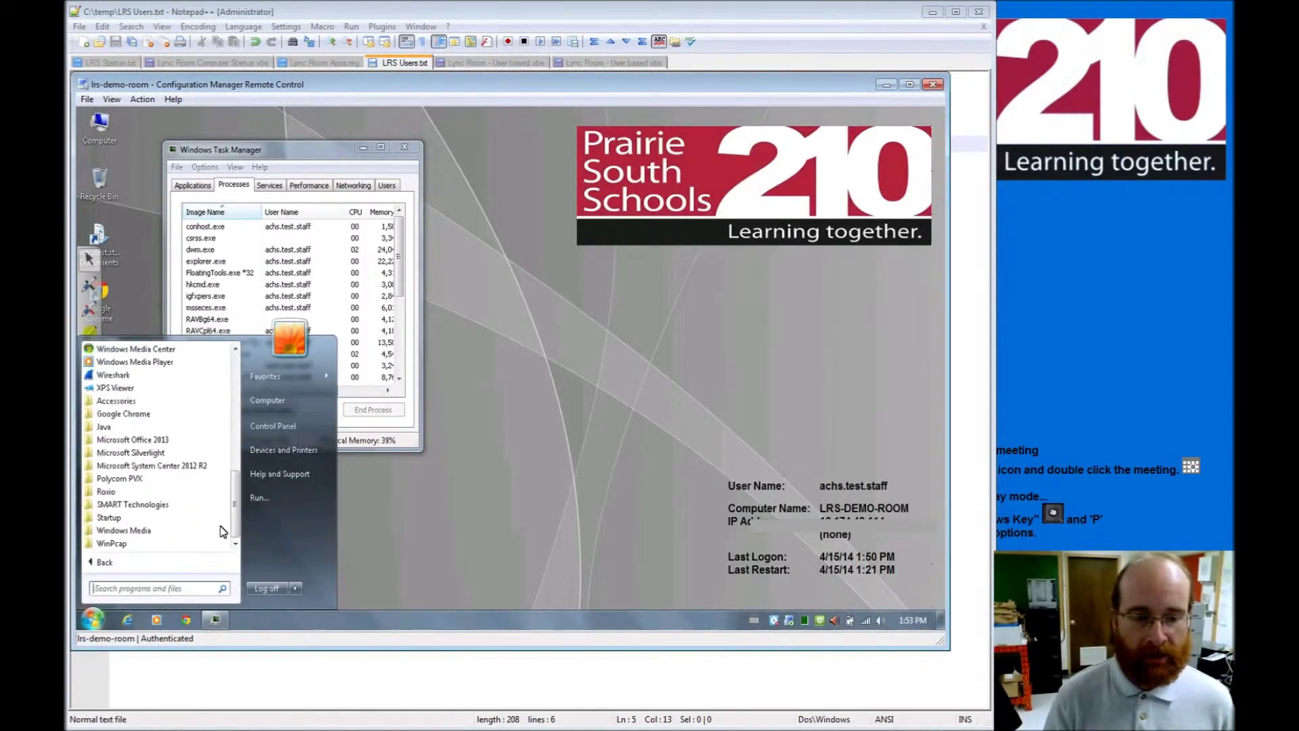
{"action": "left_click", "coordinate": [145, 440]}
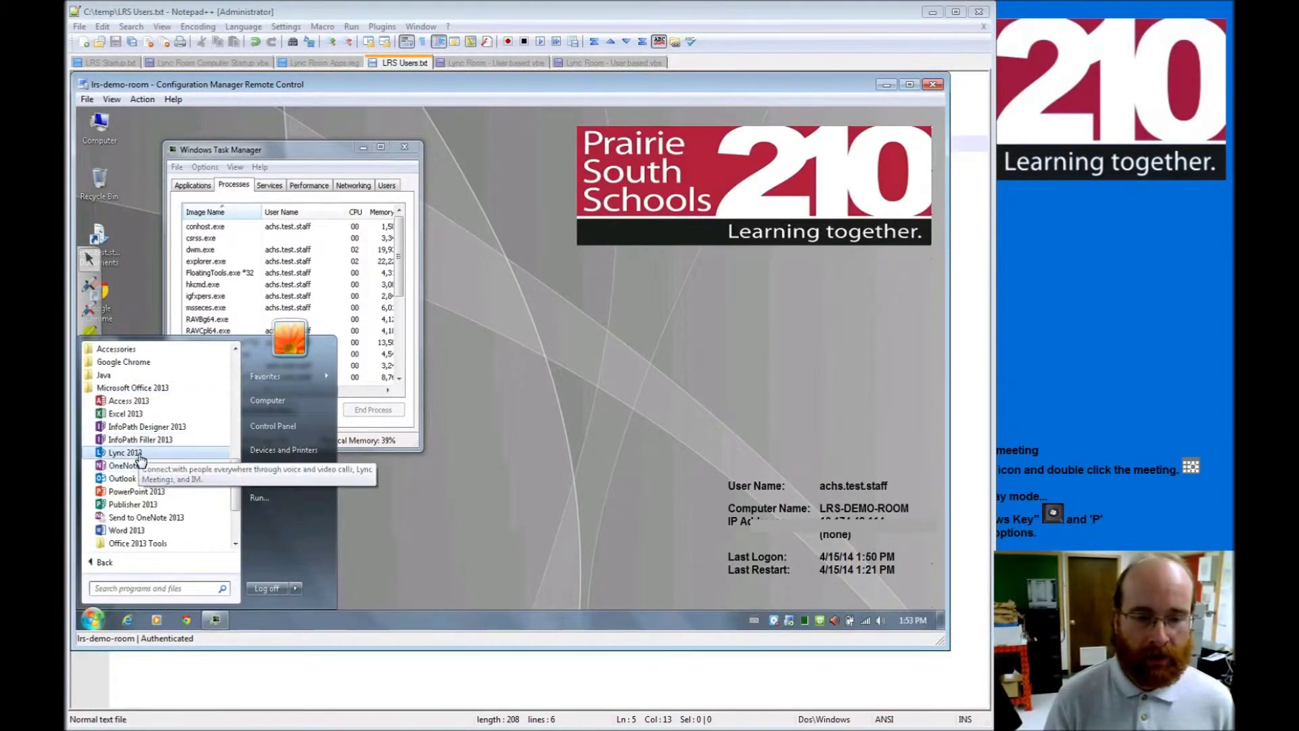
{"action": "left_click", "coordinate": [140, 457]}
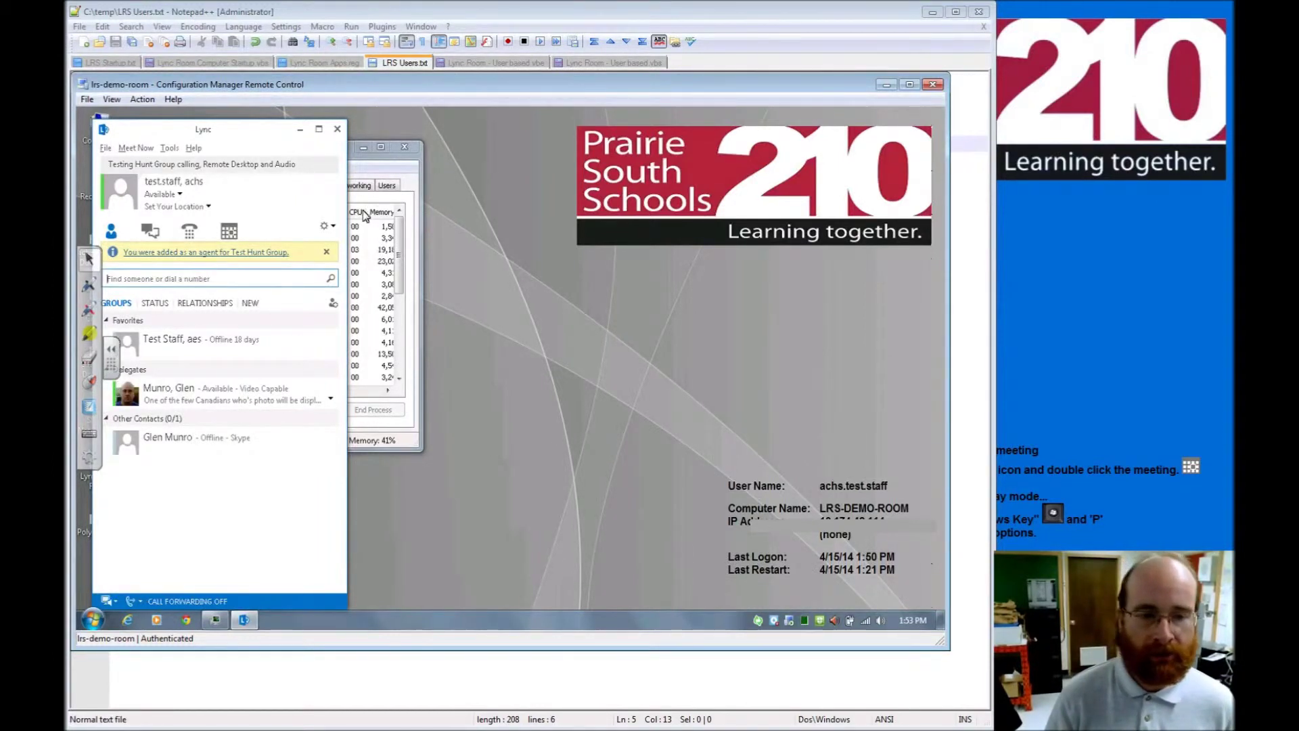
{"action": "left_click", "coordinate": [338, 129]}
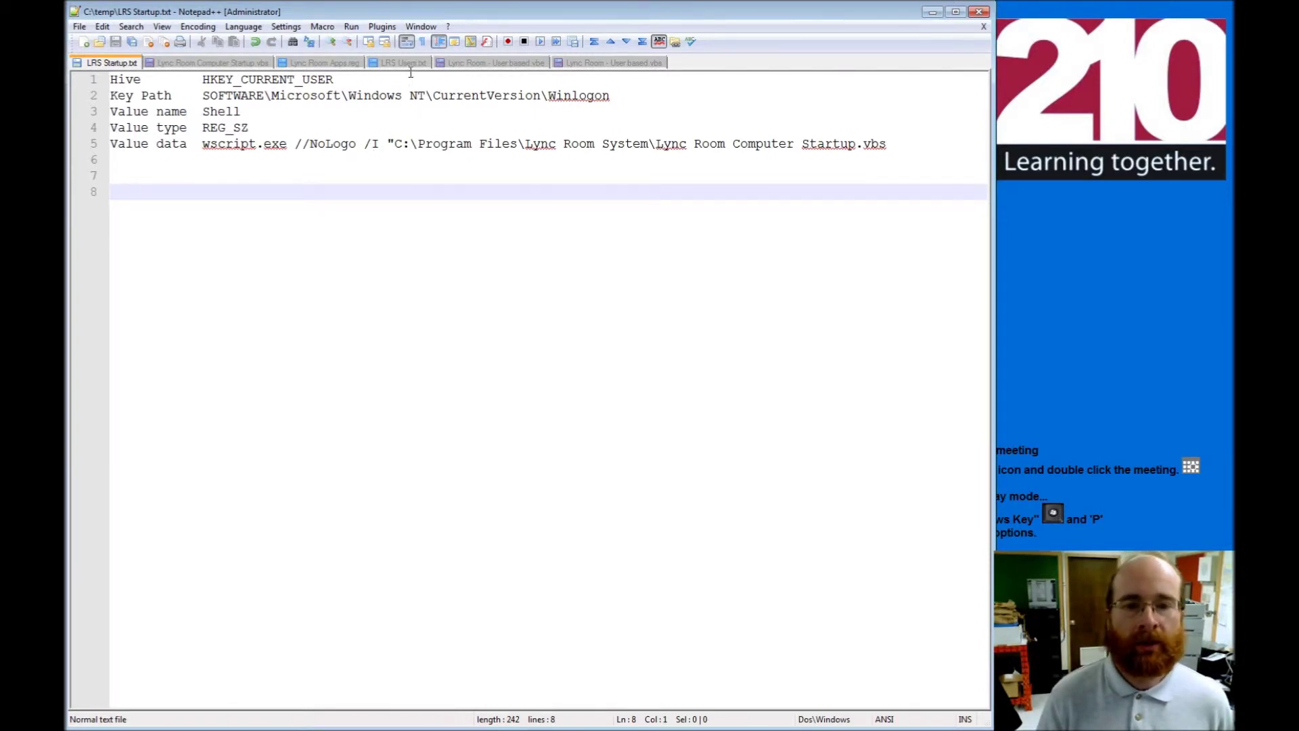
Step: Review the Run key settings in LRS Users.txt and the encoded and plain versions of the Lync Room - User based script
{"action": "left_click", "coordinate": [410, 63]}
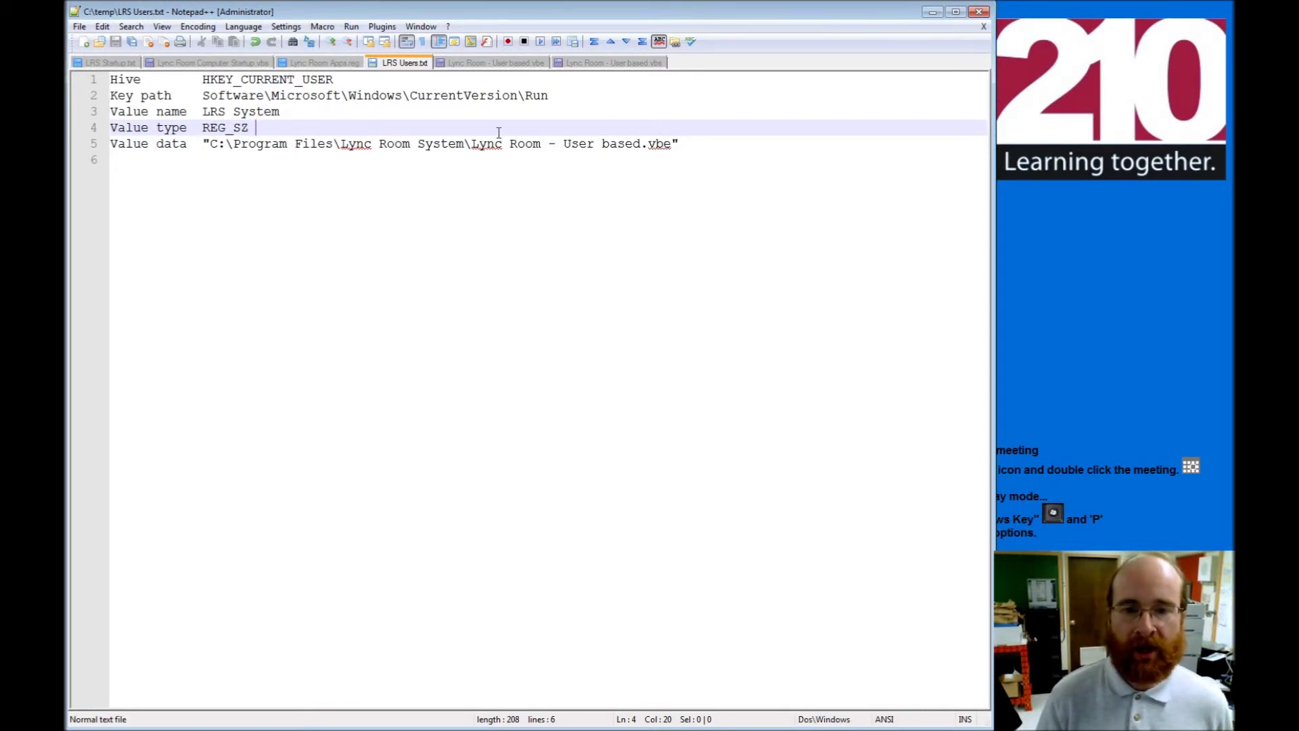
{"action": "left_click", "coordinate": [493, 62]}
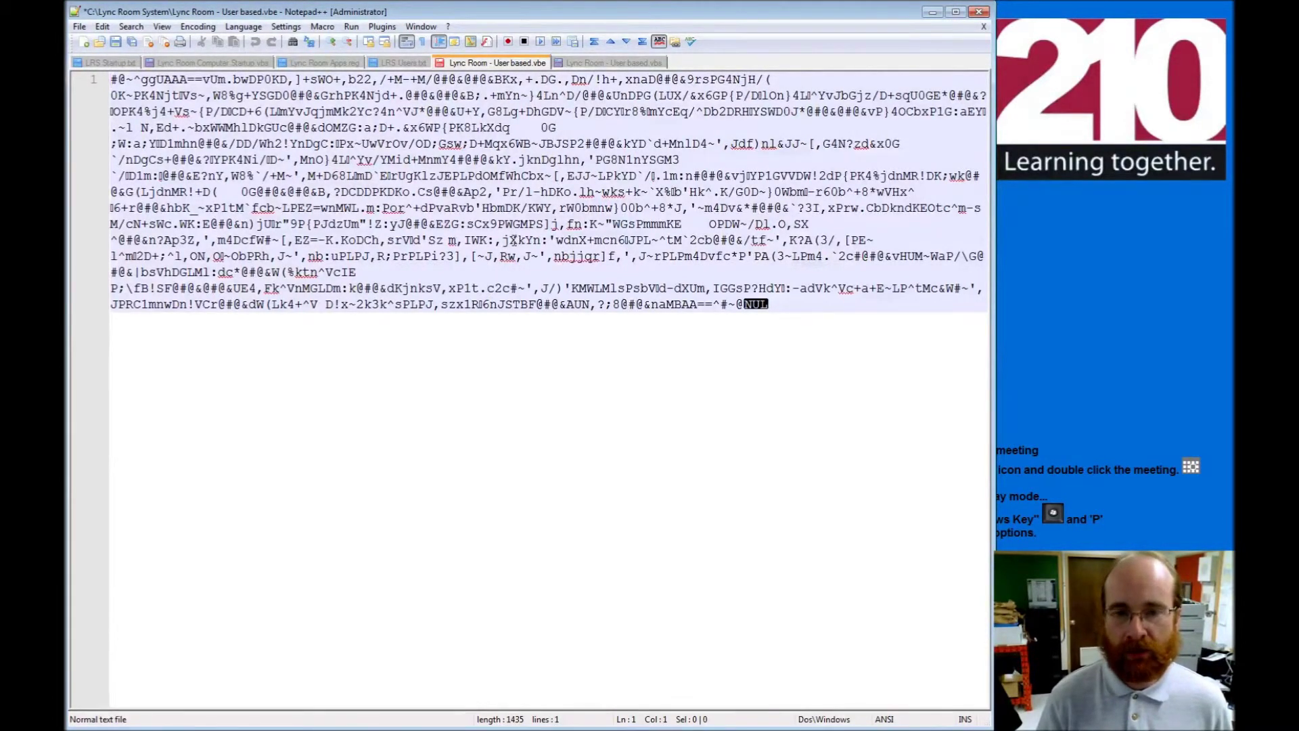
{"action": "left_click", "coordinate": [598, 67]}
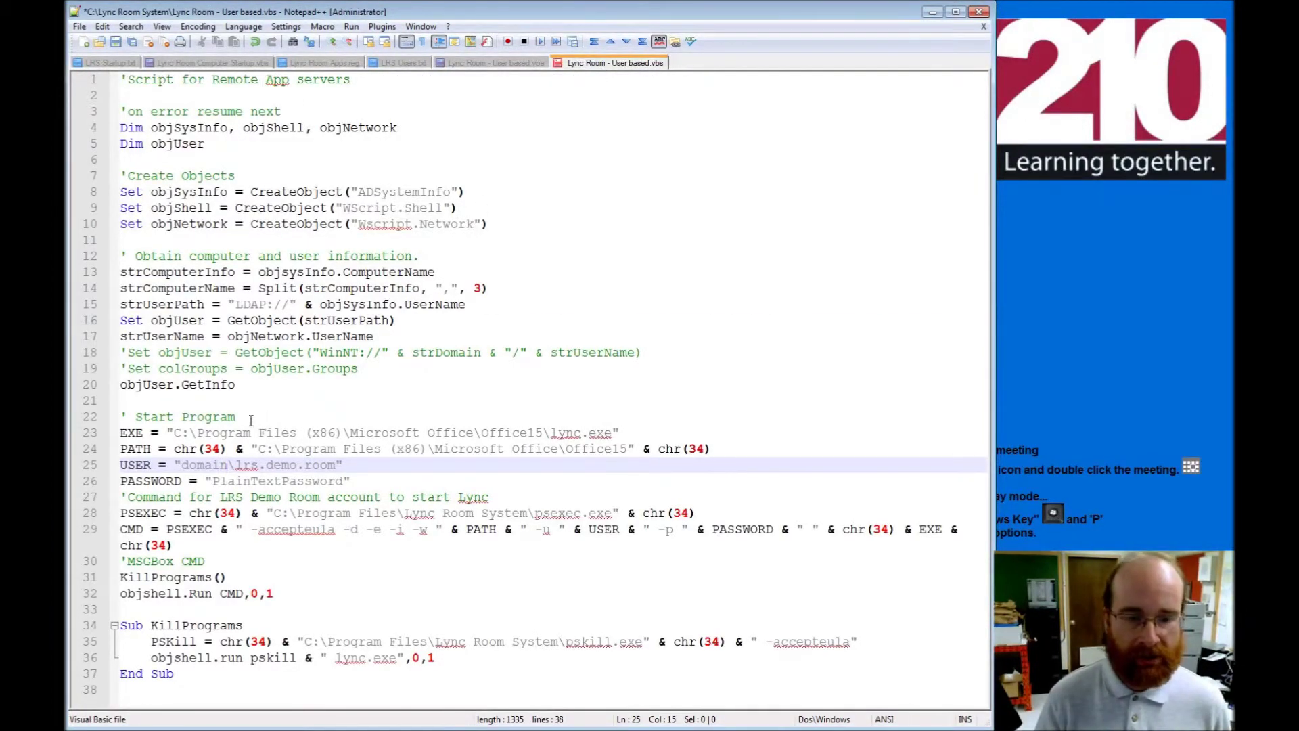
Step: Highlight the USER value, the PASSWORD value and the start of the PSEXEC command in Lync Room - User based.vbs
{"action": "left_click", "coordinate": [180, 464]}
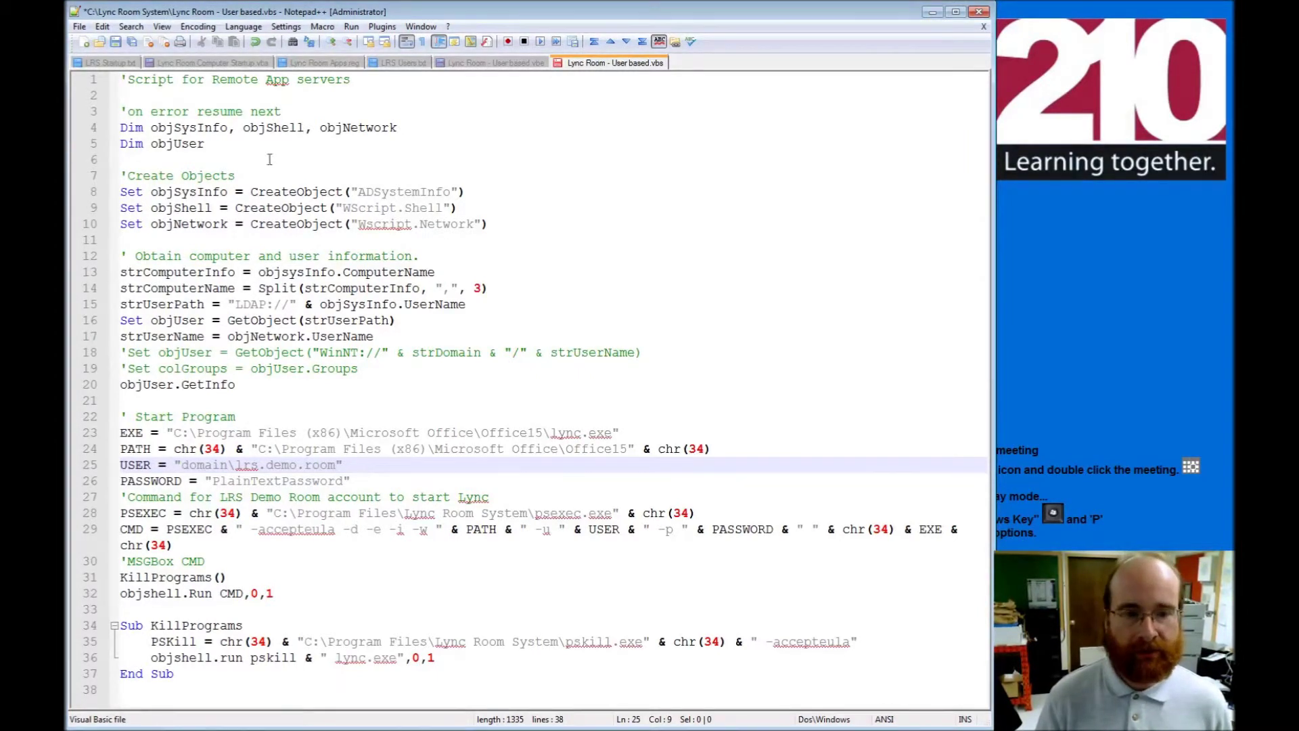
{"action": "left_click_drag", "start_coordinate": [171, 464], "coordinate": [345, 466]}
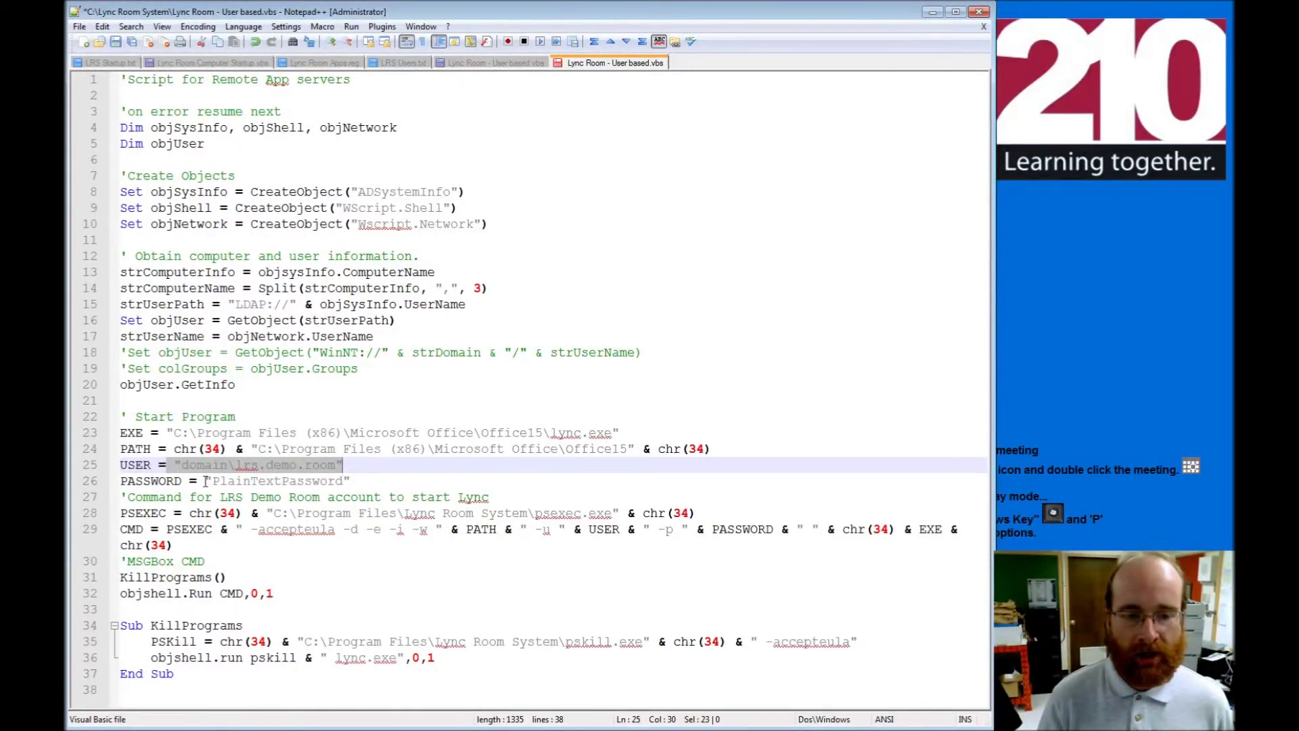
{"action": "left_click_drag", "start_coordinate": [206, 481], "coordinate": [352, 481]}
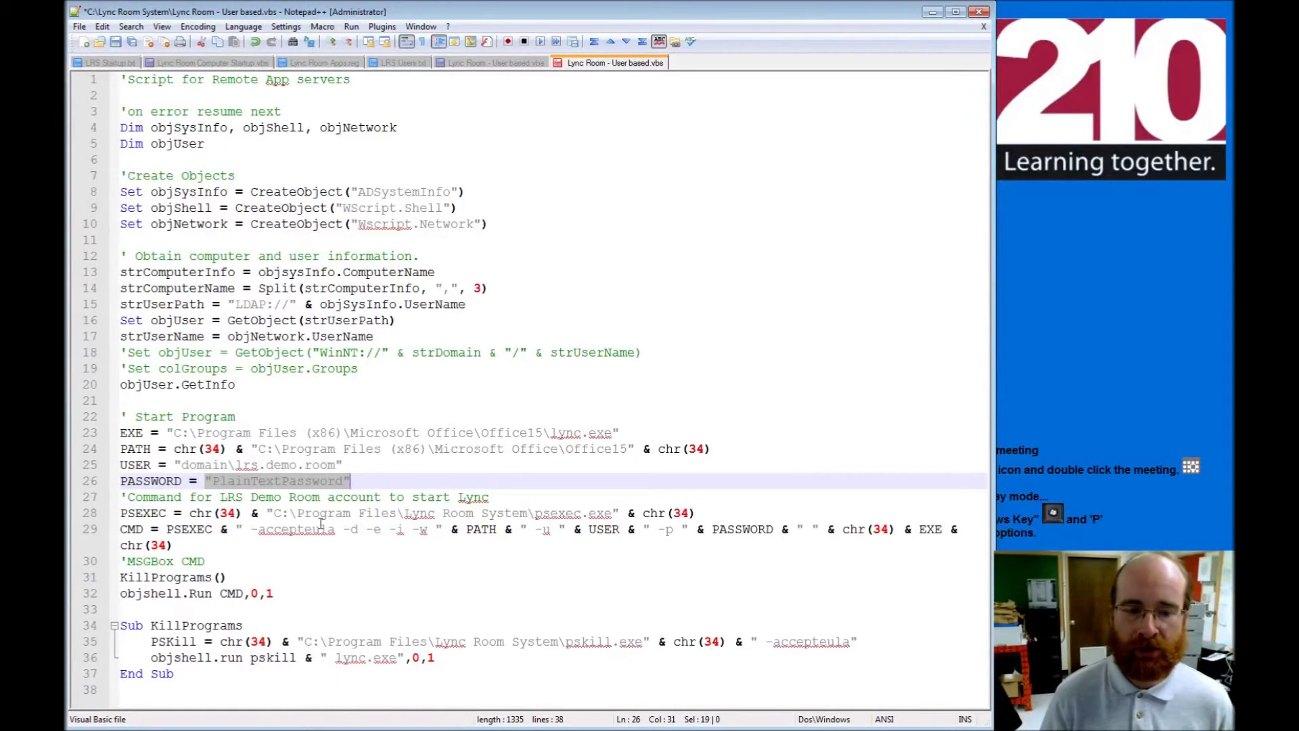
{"action": "left_click_drag", "start_coordinate": [197, 530], "coordinate": [332, 532]}
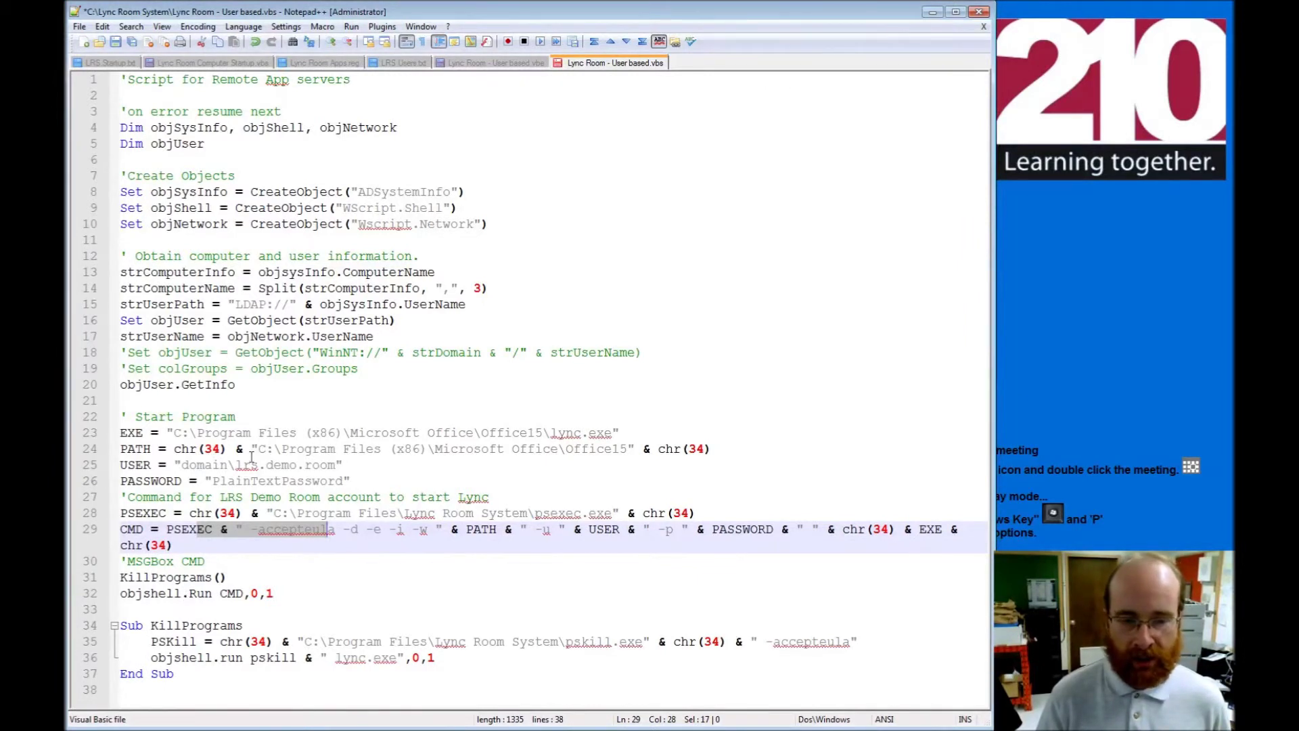
Step: Highlight the lync.exe path in the EXE line and the EXE argument at the end of the CMD line
{"action": "left_click_drag", "start_coordinate": [303, 434], "coordinate": [619, 434]}
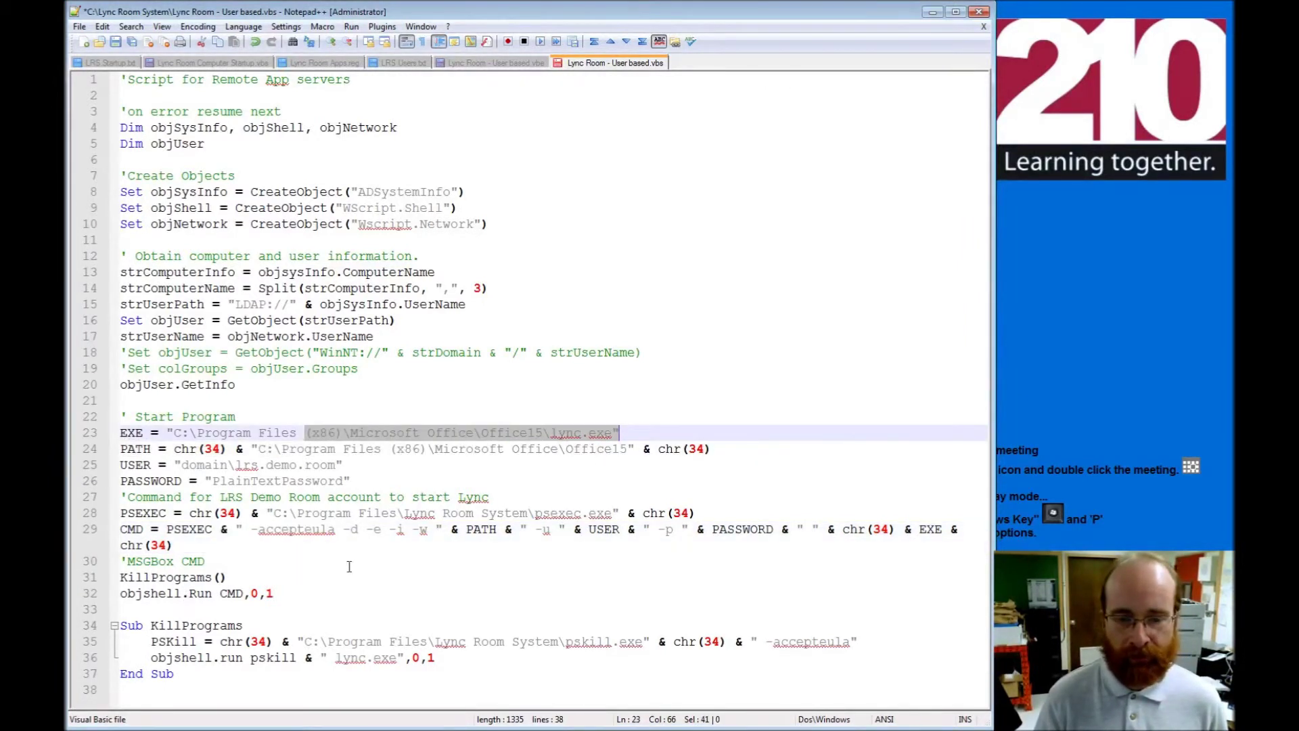
{"action": "left_click", "coordinate": [289, 609]}
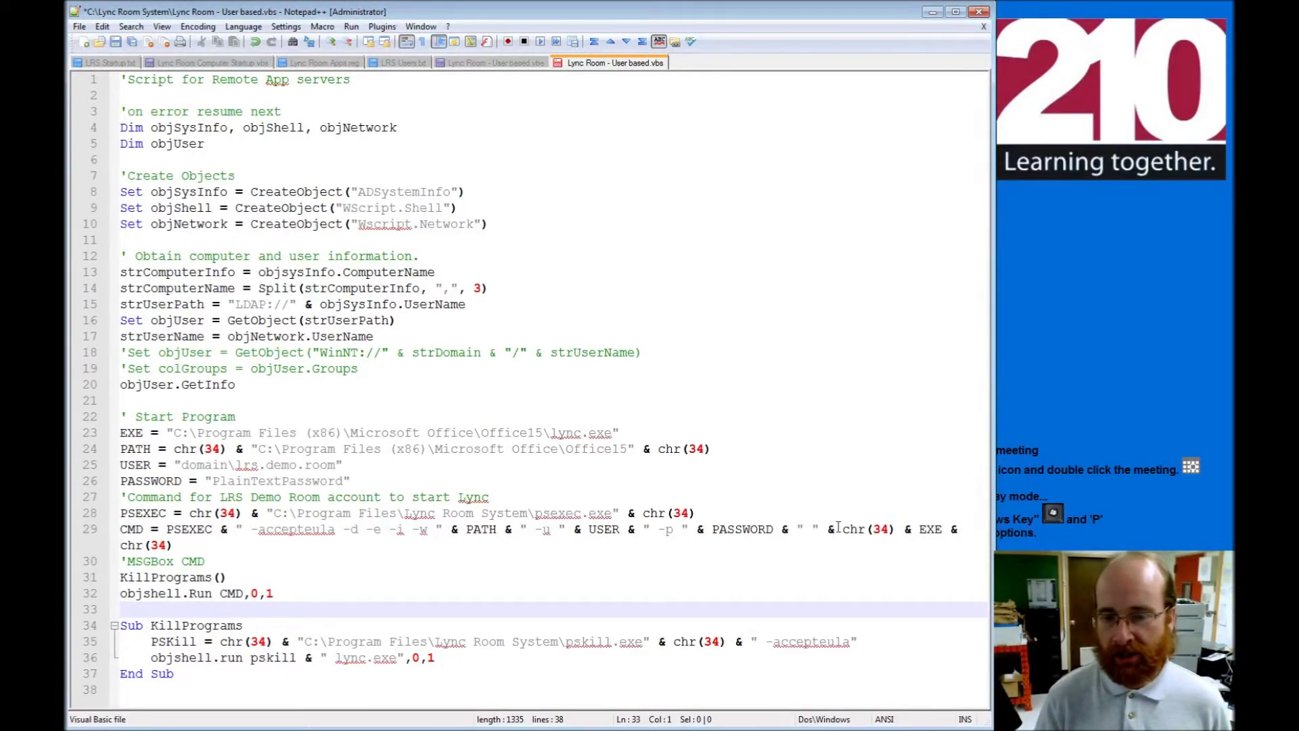
{"action": "left_click_drag", "start_coordinate": [912, 528], "coordinate": [953, 529]}
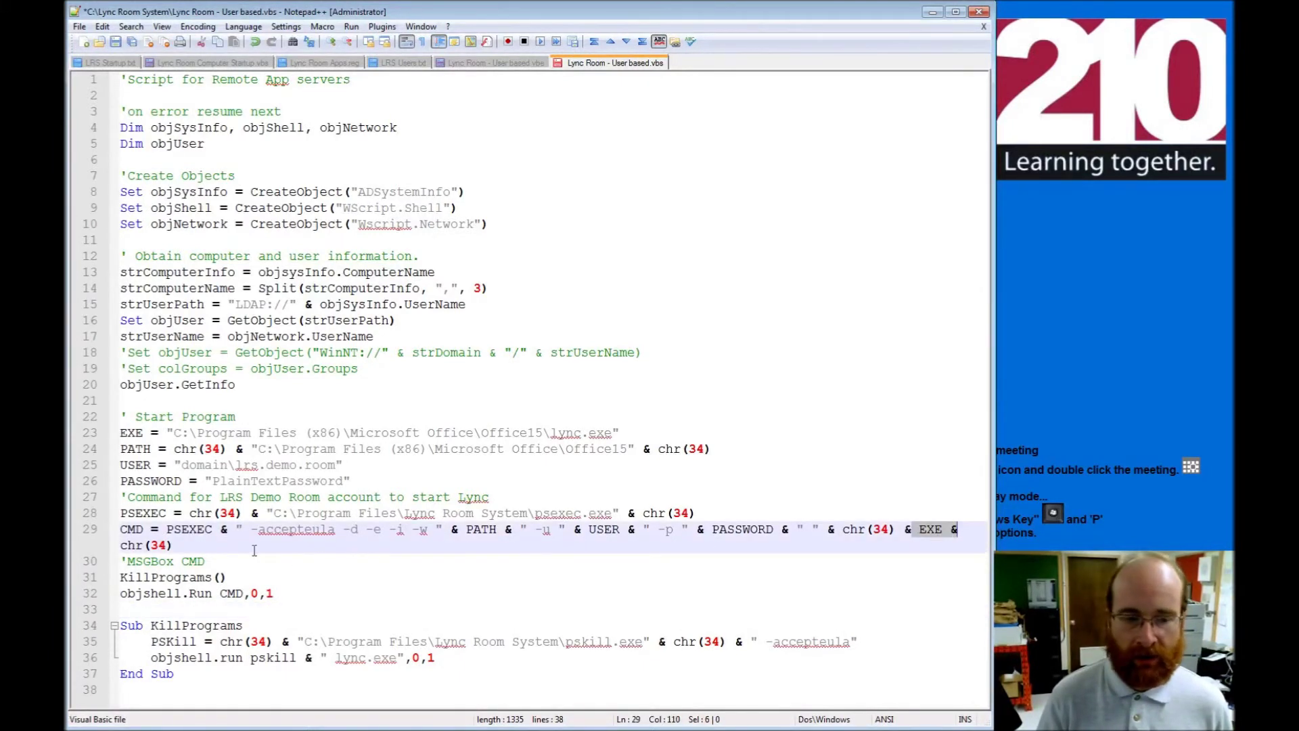
{"action": "left_click", "coordinate": [190, 548]}
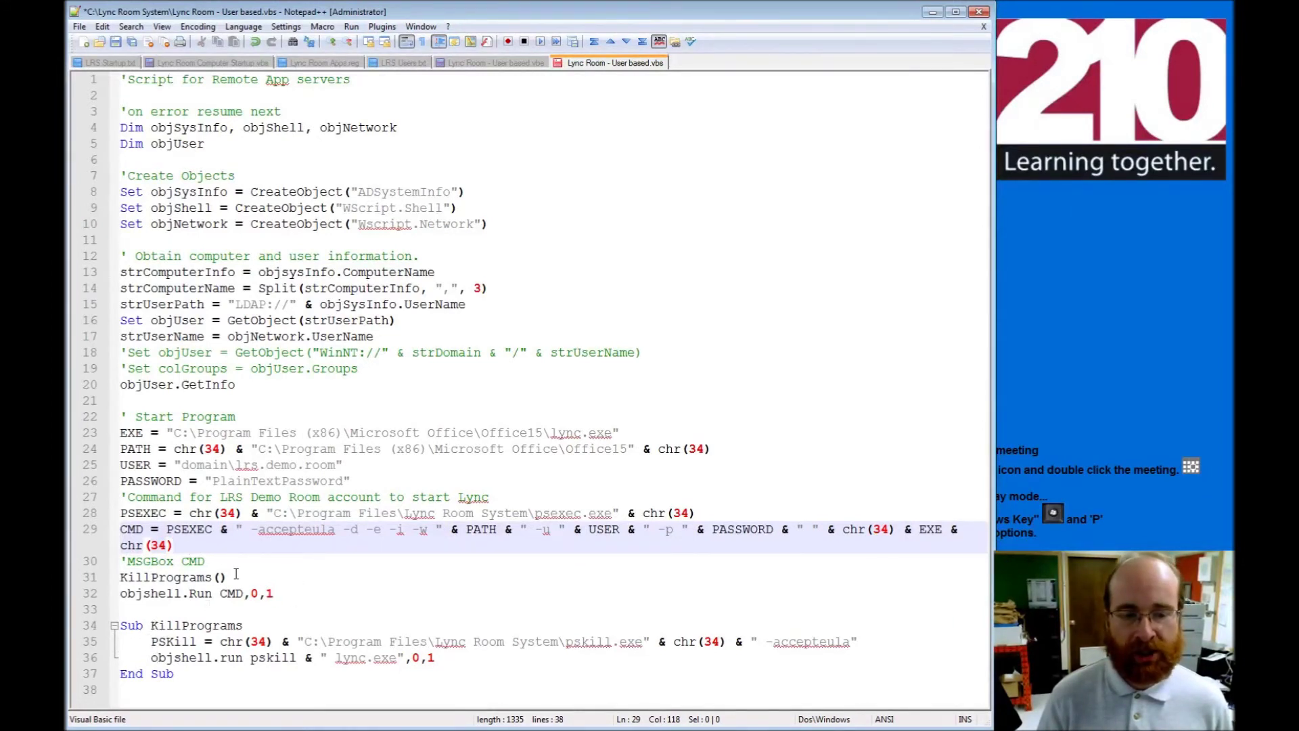
Step: Highlight the KillPrograms() call and the pskill run line for lync.exe inside the KillPrograms subroutine
{"action": "left_click_drag", "start_coordinate": [235, 576], "coordinate": [120, 577]}
{"action": "left_click", "coordinate": [151, 624]}
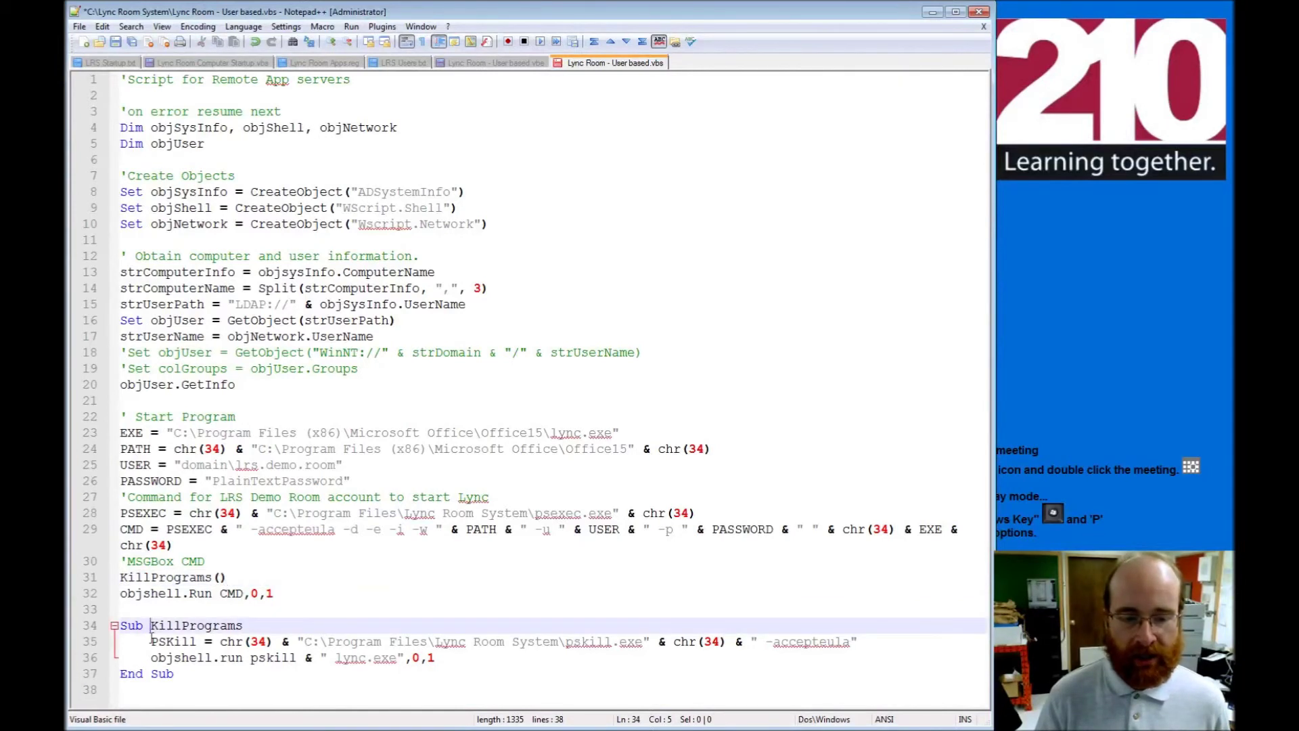
{"action": "left_click_drag", "start_coordinate": [150, 658], "coordinate": [437, 657]}
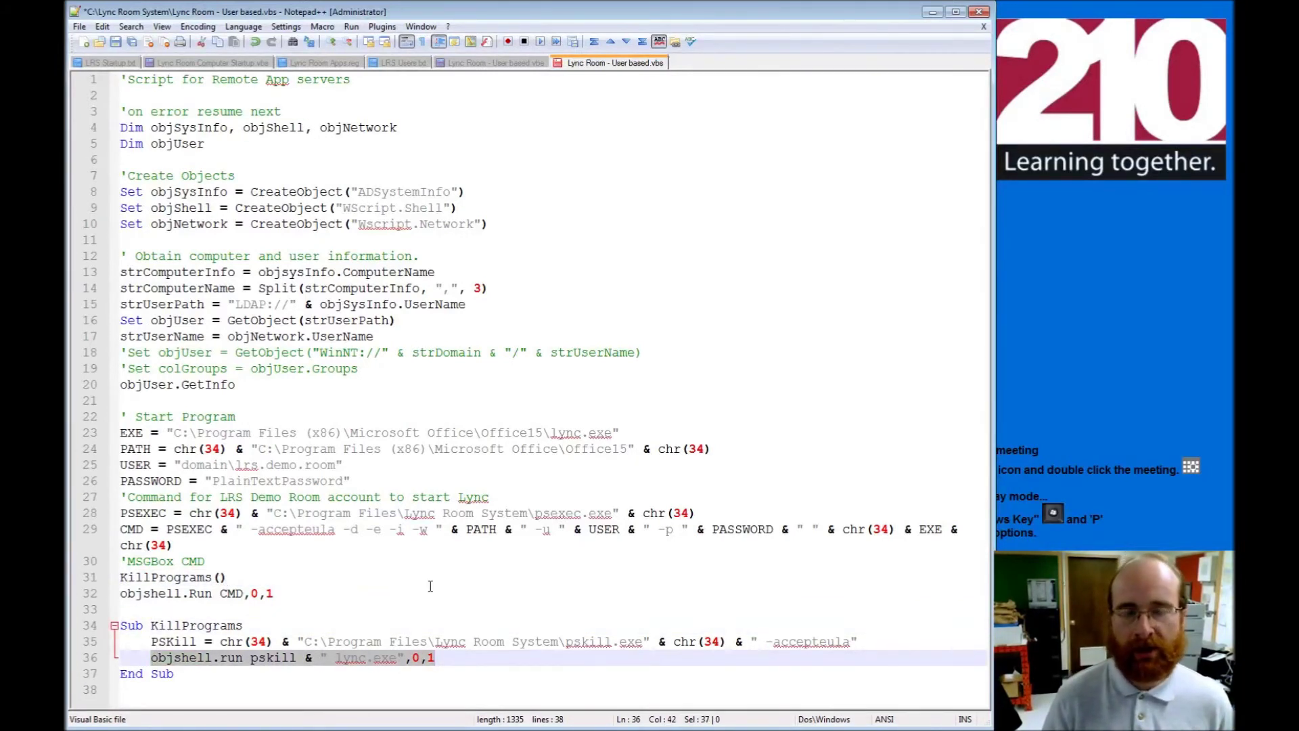
{"action": "left_click", "coordinate": [320, 640]}
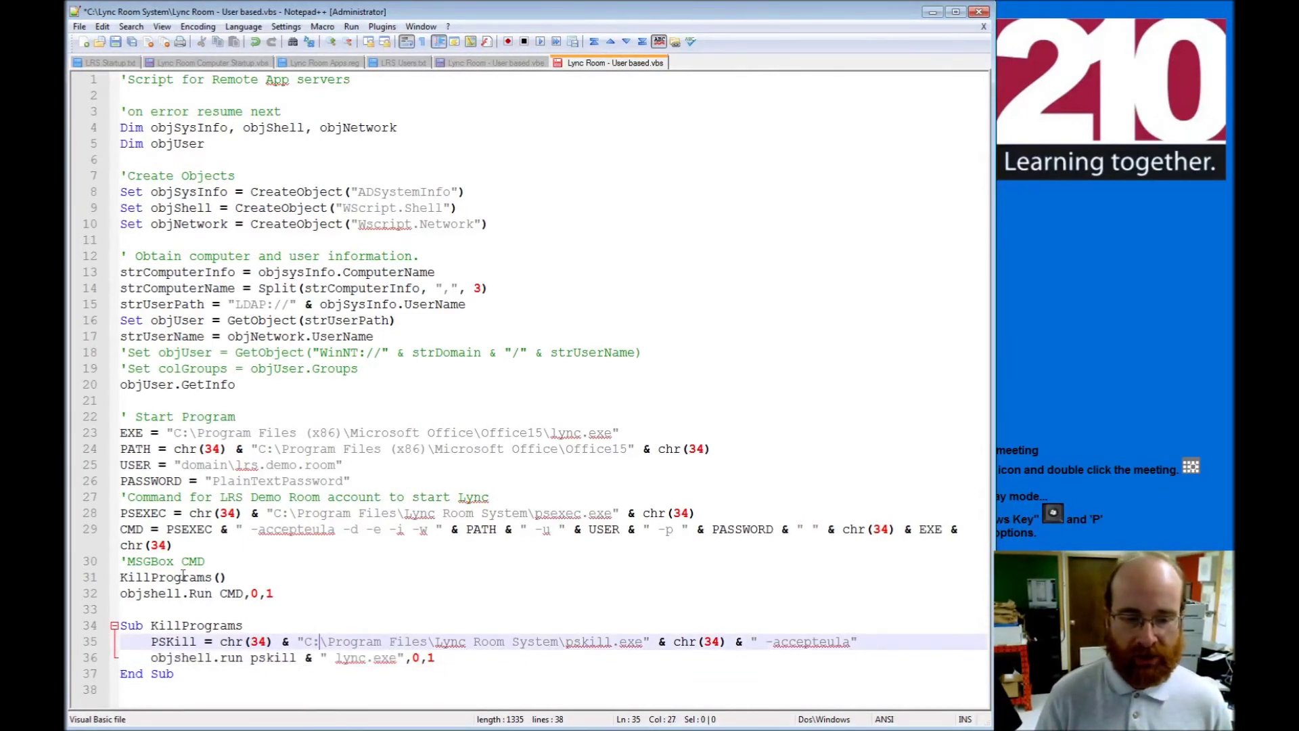